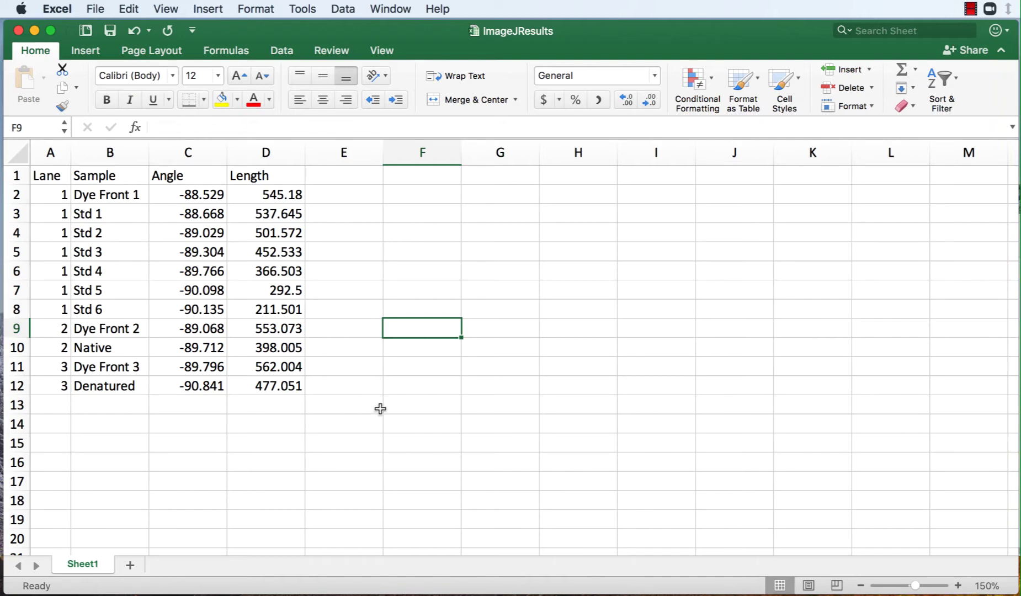
Review the sample rows: Dye Front 1, the six standards, Native and Denatured, and their lane numbers
left_click(62, 177)
left_click_drag(254, 197, 104, 388)
left_click(43, 193)
left_click(78, 194)
left_click(77, 197)
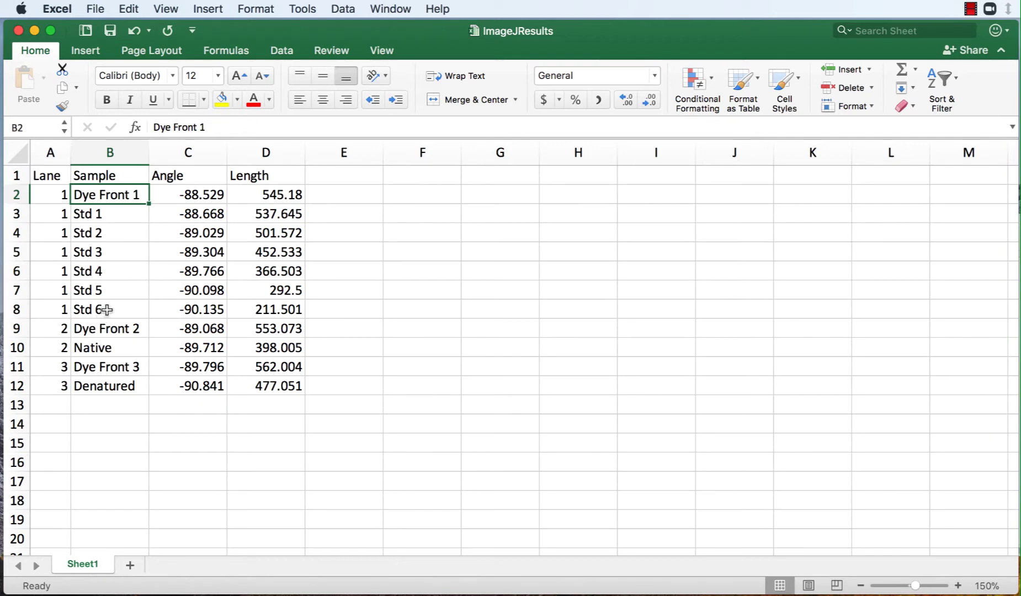
left_click_drag(102, 215, 97, 305)
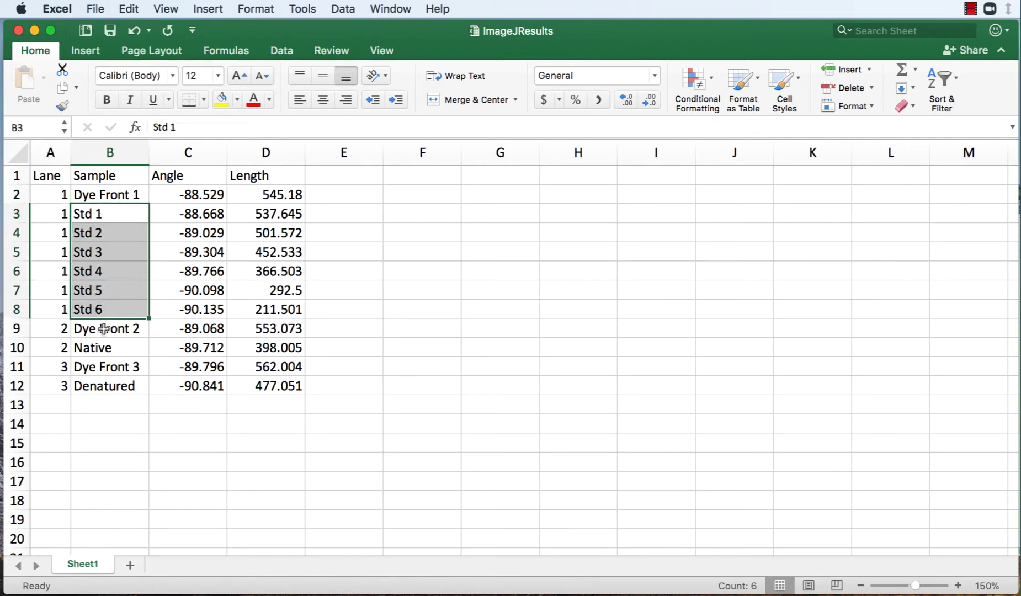
left_click(103, 351)
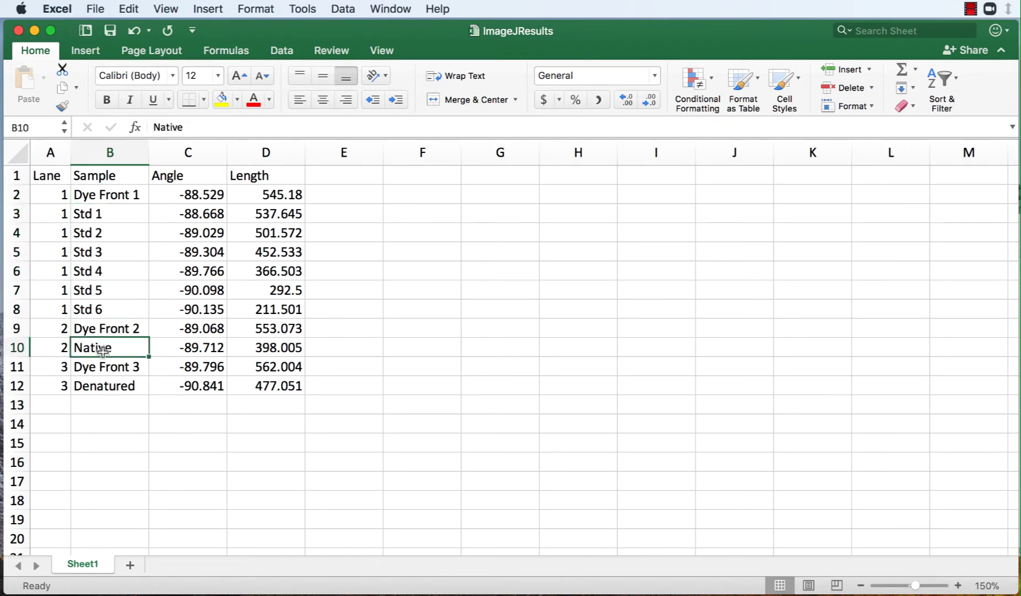
left_click(118, 386)
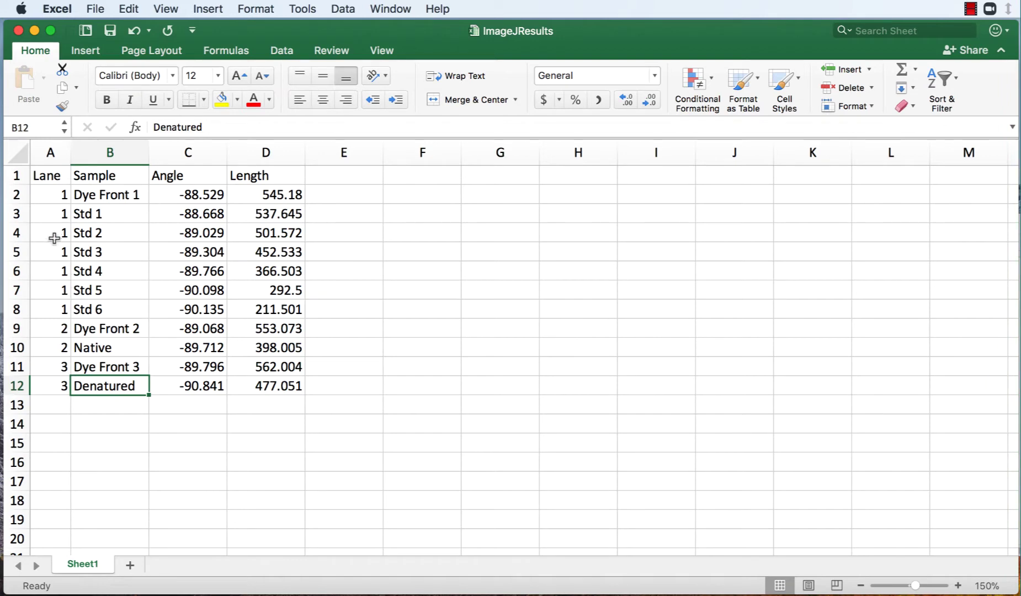
left_click_drag(59, 199, 50, 306)
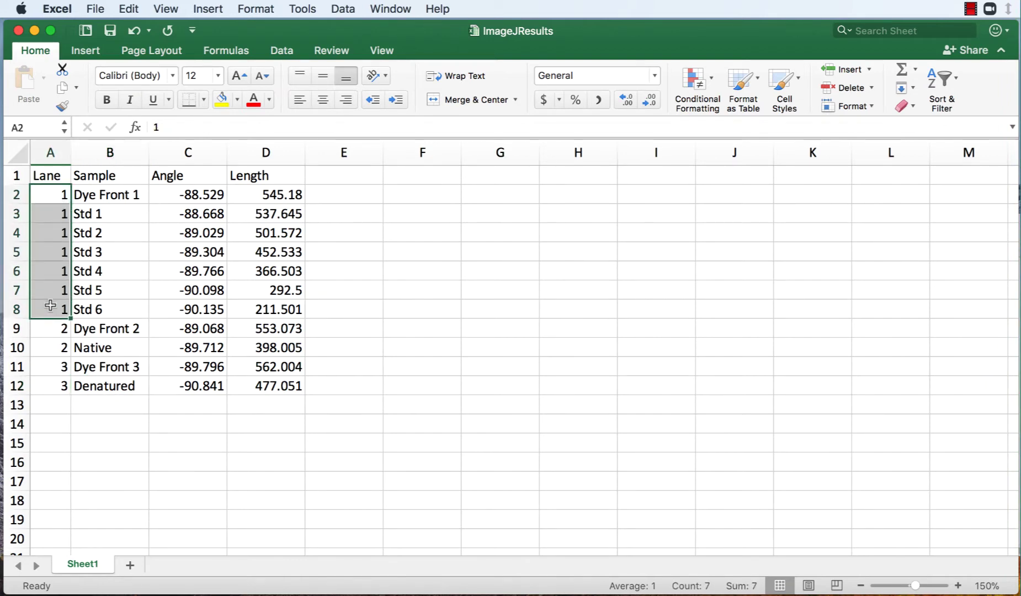
Delete the Angle column (column C)
left_click(204, 153)
right_click(203, 150)
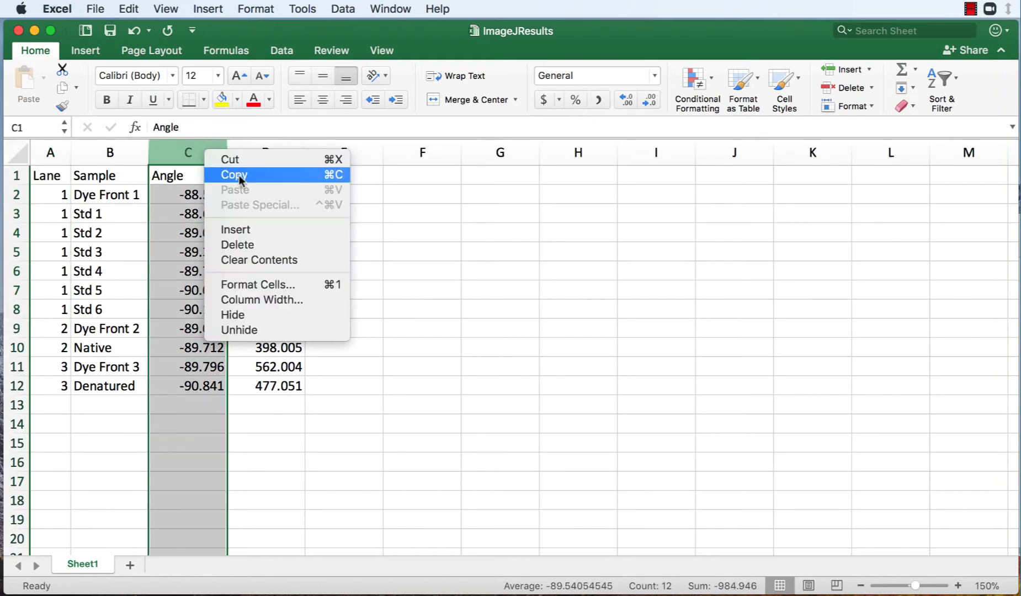
left_click(240, 245)
Add the heading Rf in D1 next to Length
left_click(201, 176)
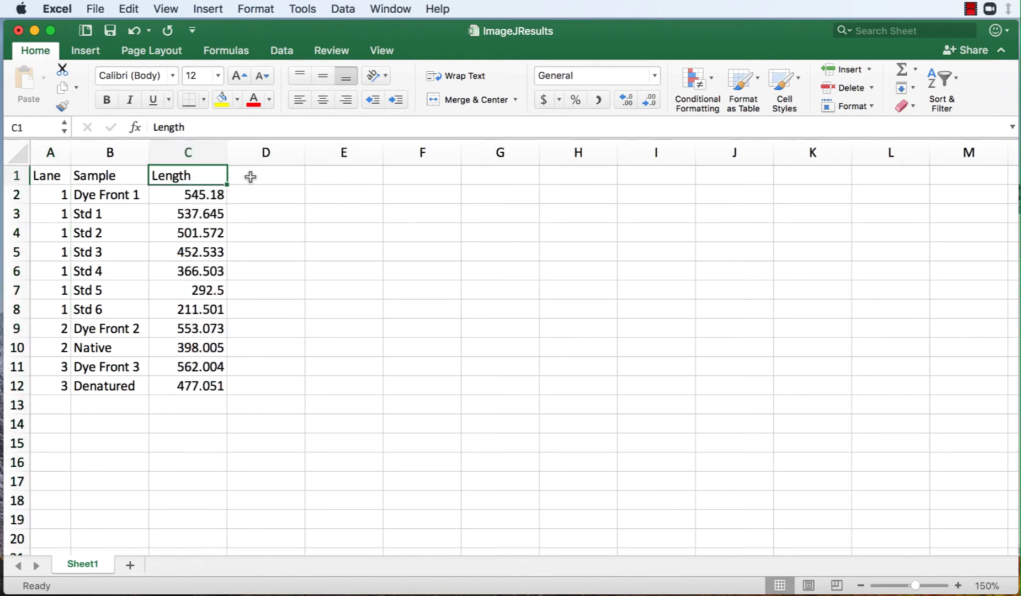
left_click(252, 177)
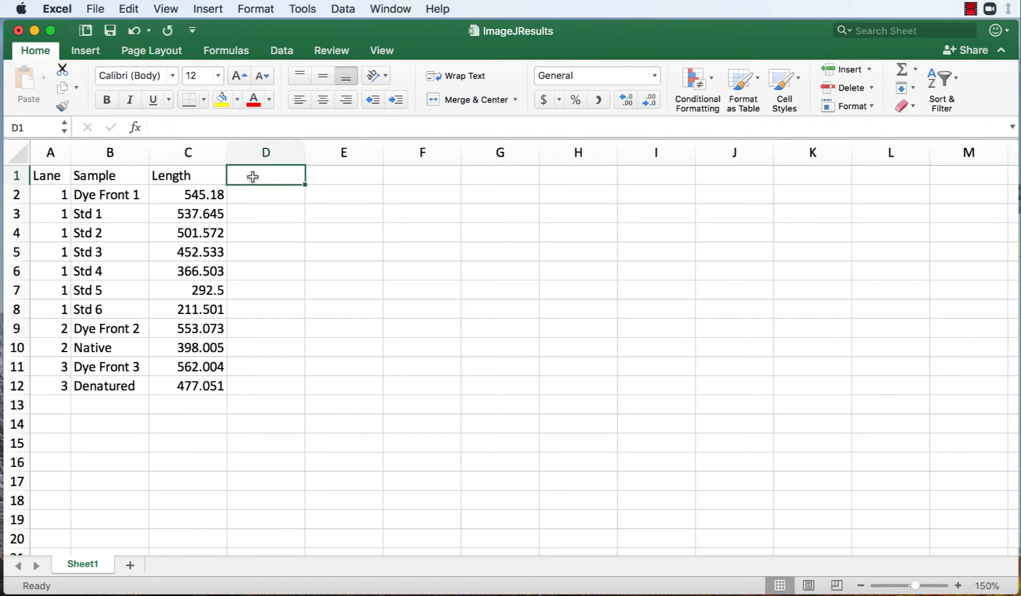
type("Rf")
key("Return")
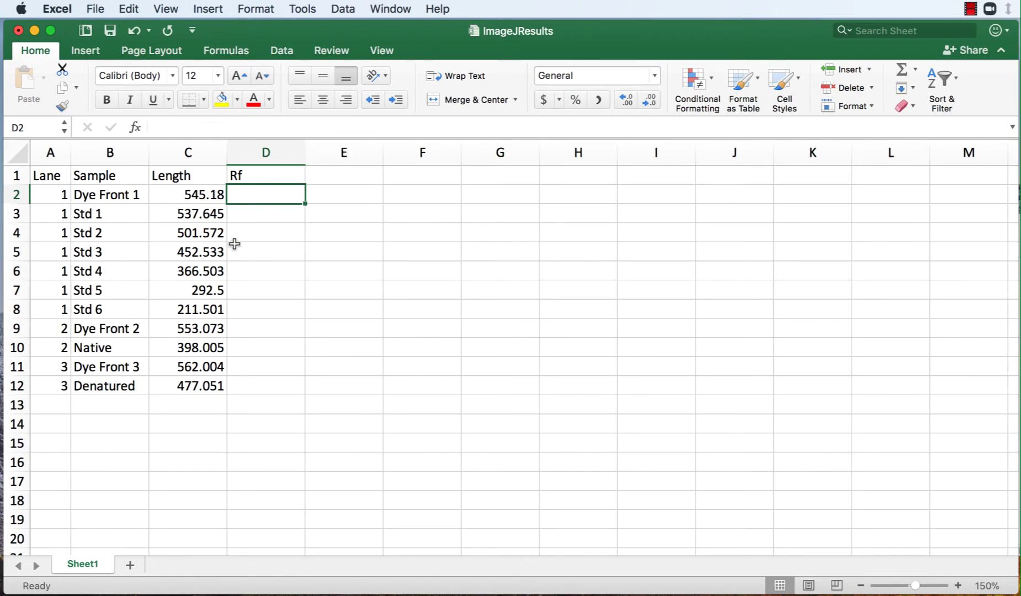
scroll(234, 244, "down", 2)
scroll(167, 292, "up", 2)
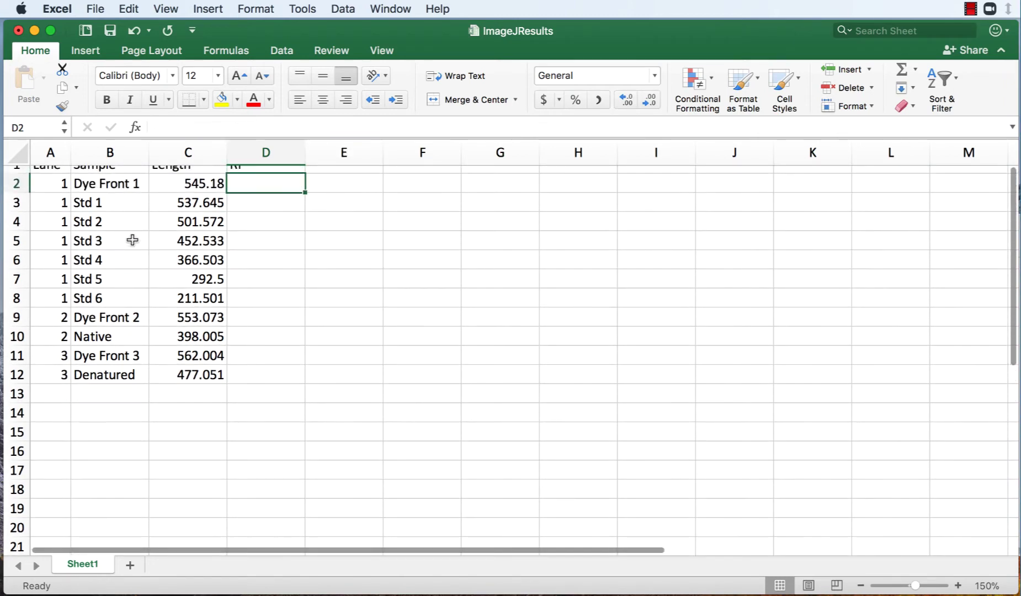
Move the Dye Front 1, 2 and 3 rows to the bottom of the table
left_click(89, 204)
left_click(17, 183)
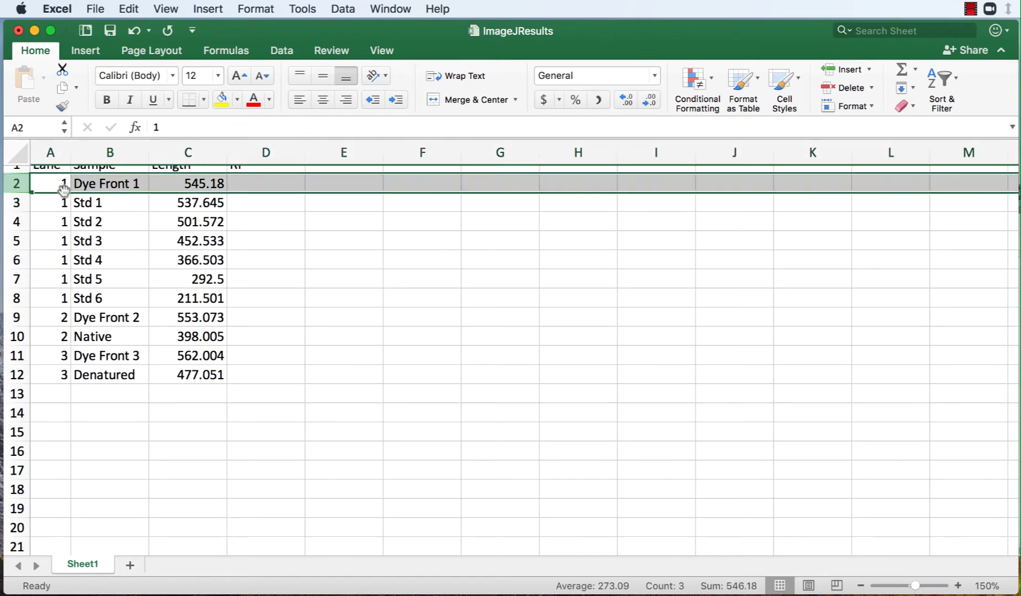
left_click_drag(64, 191, 59, 418)
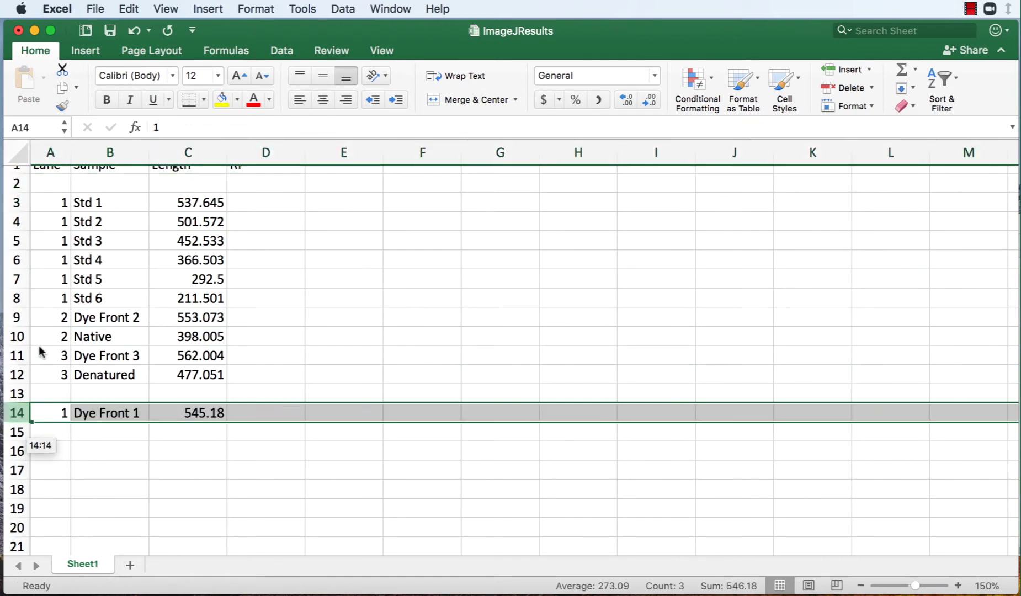
left_click(17, 318)
left_click_drag(32, 320, 48, 436)
left_click(17, 356)
left_click_drag(32, 359, 59, 452)
Move the standards, Native and Denatured rows up, with dye fronts in rows 12–14
left_click_drag(13, 203, 55, 283)
left_click(16, 373)
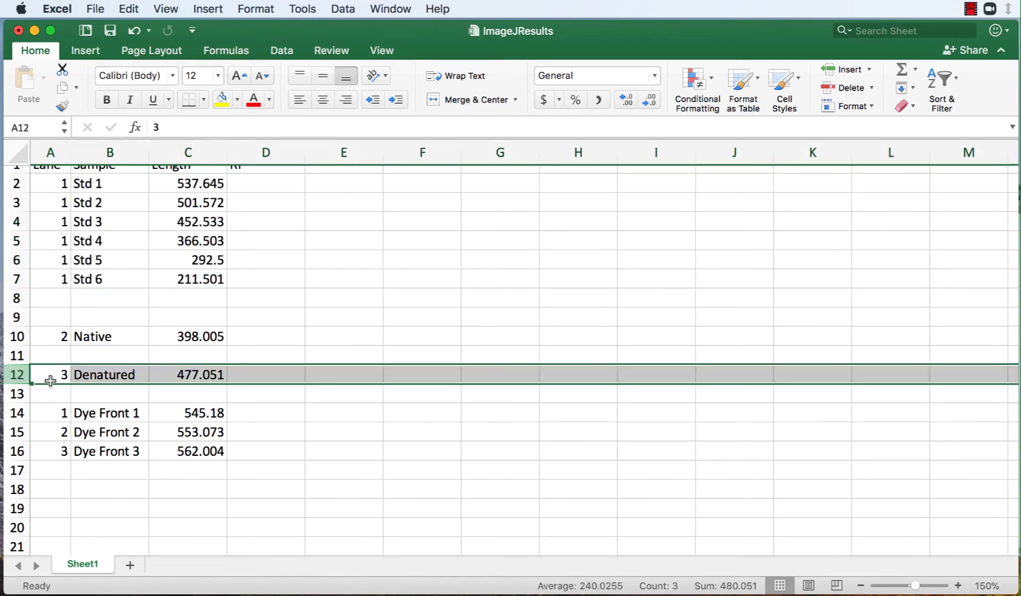
left_click_drag(46, 383, 54, 343)
left_click_drag(17, 413, 55, 413)
left_click(291, 305)
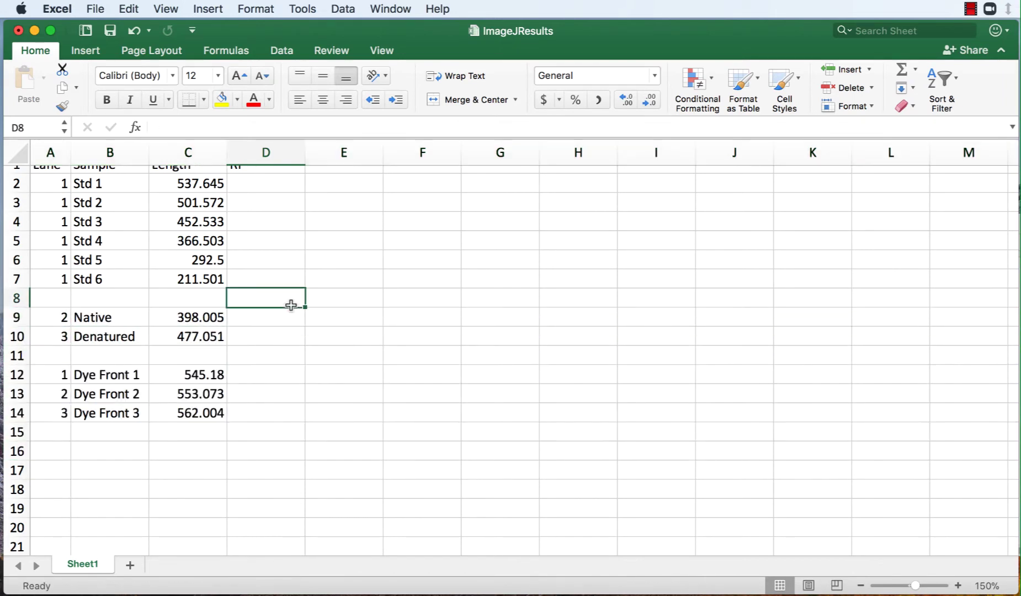
scroll(291, 305, "up", 1)
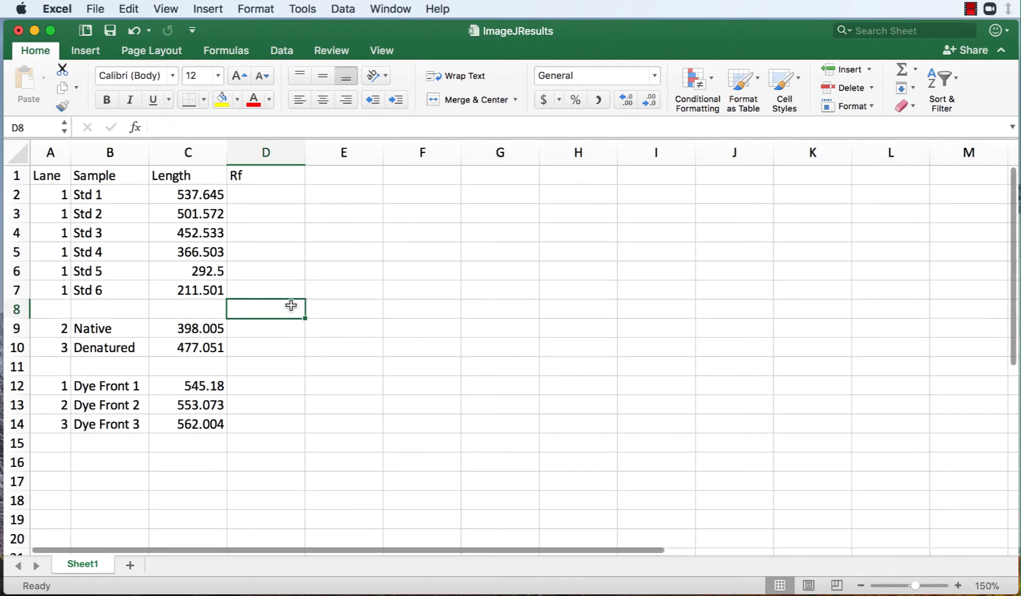
Enter =C2/$C$12 in D2 to get Std 1's Rf from the Dye Front 1 length
left_click(253, 193)
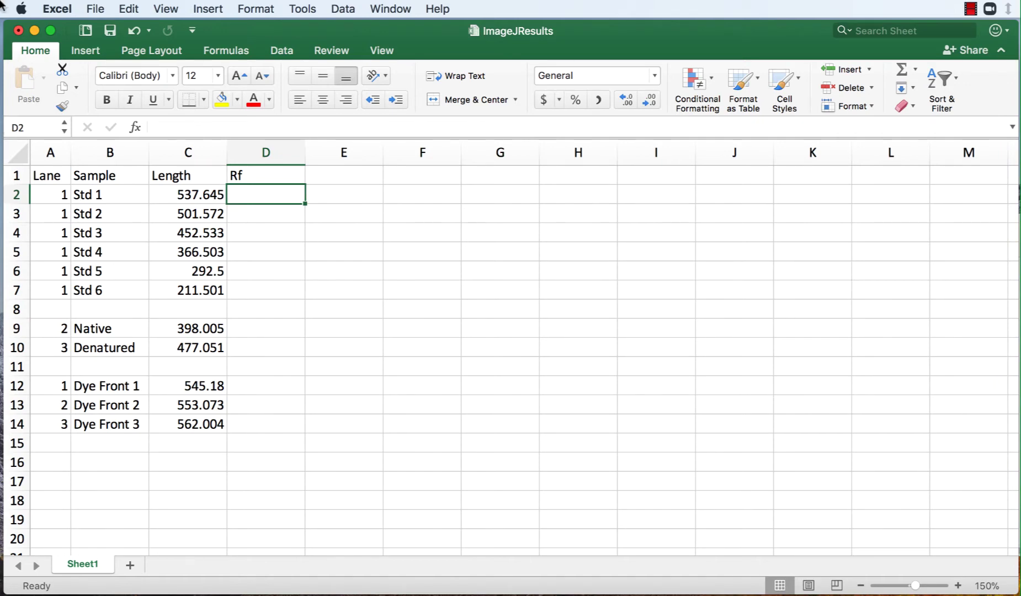
type("=")
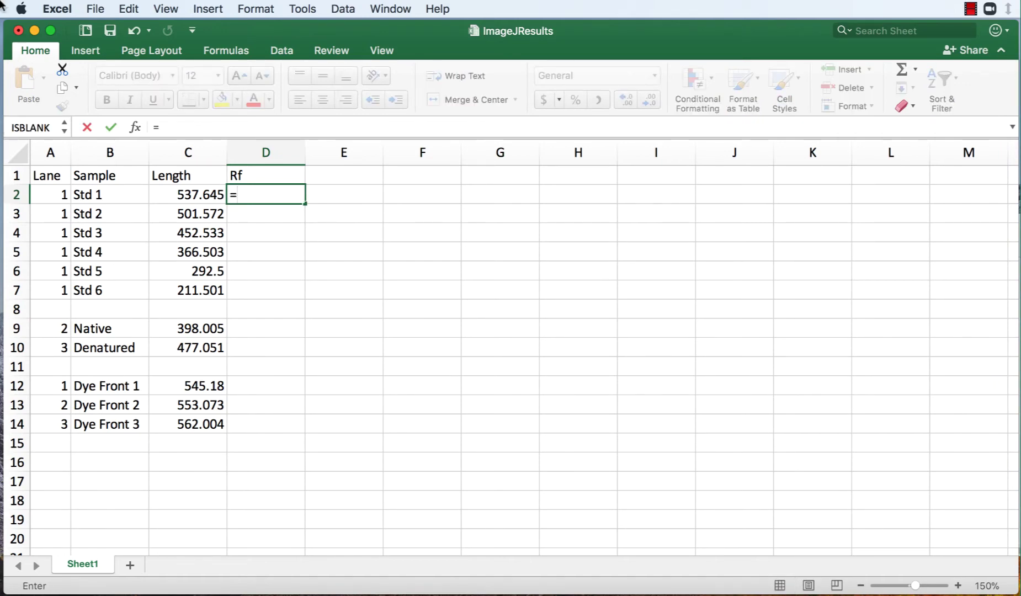
left_click(204, 195)
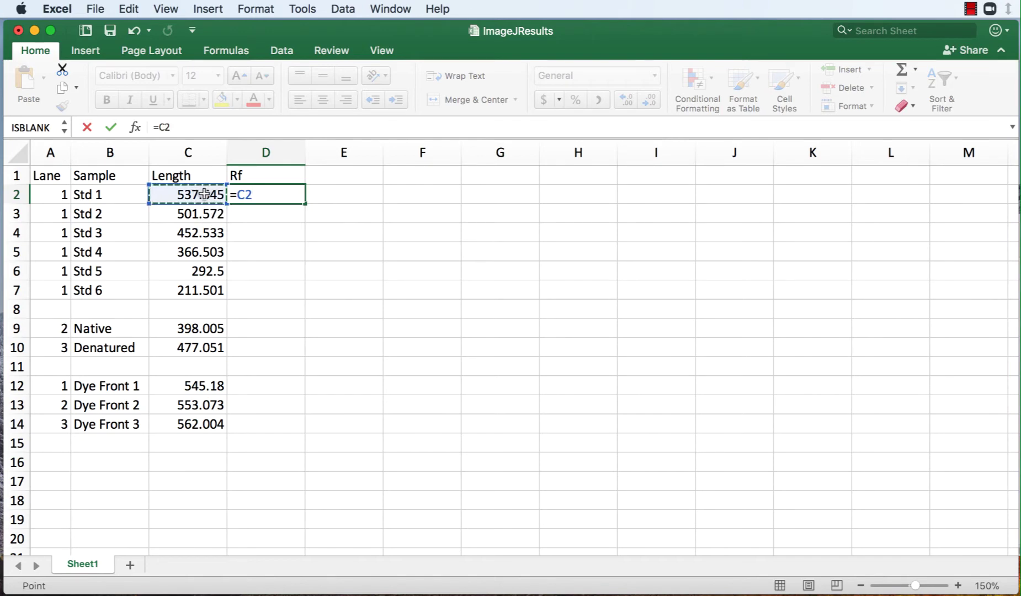
type("/")
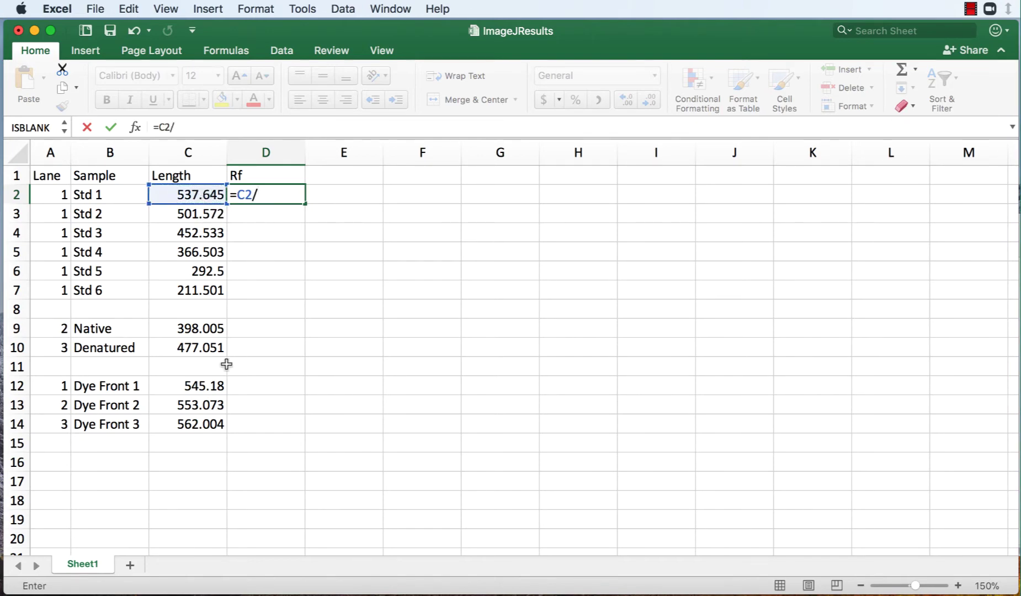
left_click(204, 386)
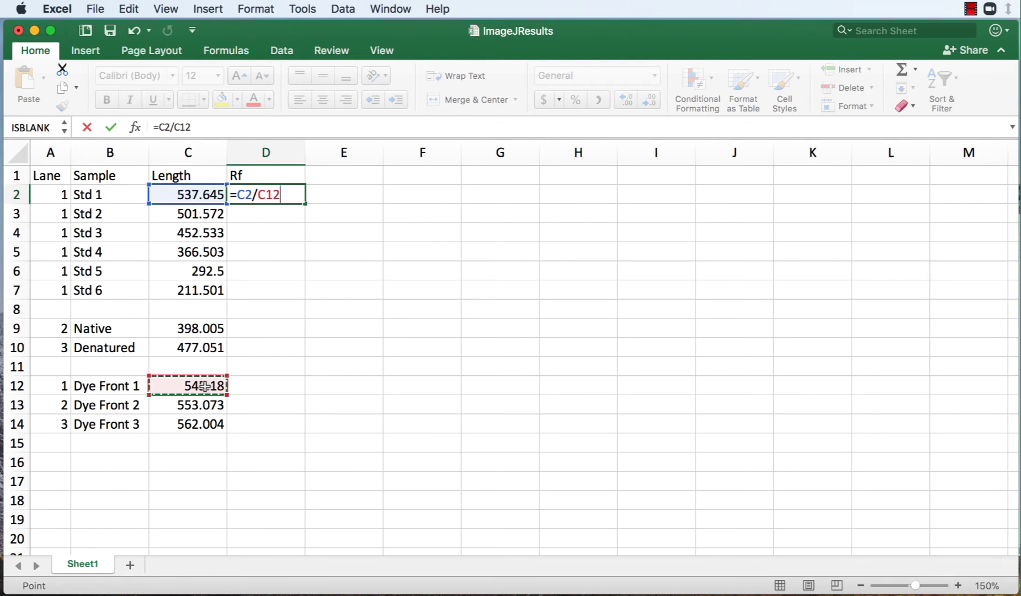
key("super+t")
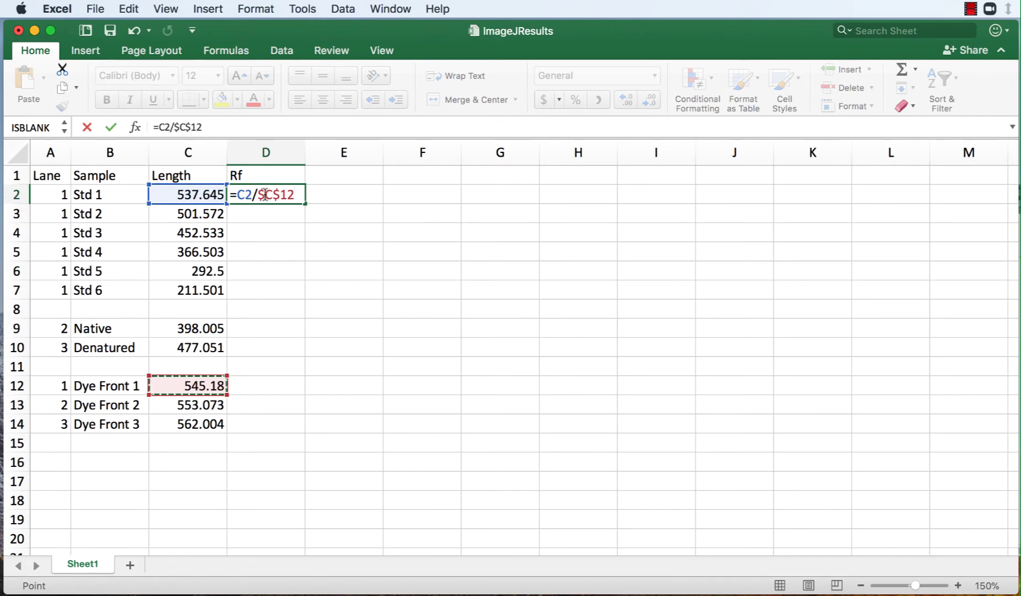
left_click_drag(280, 195, 289, 196)
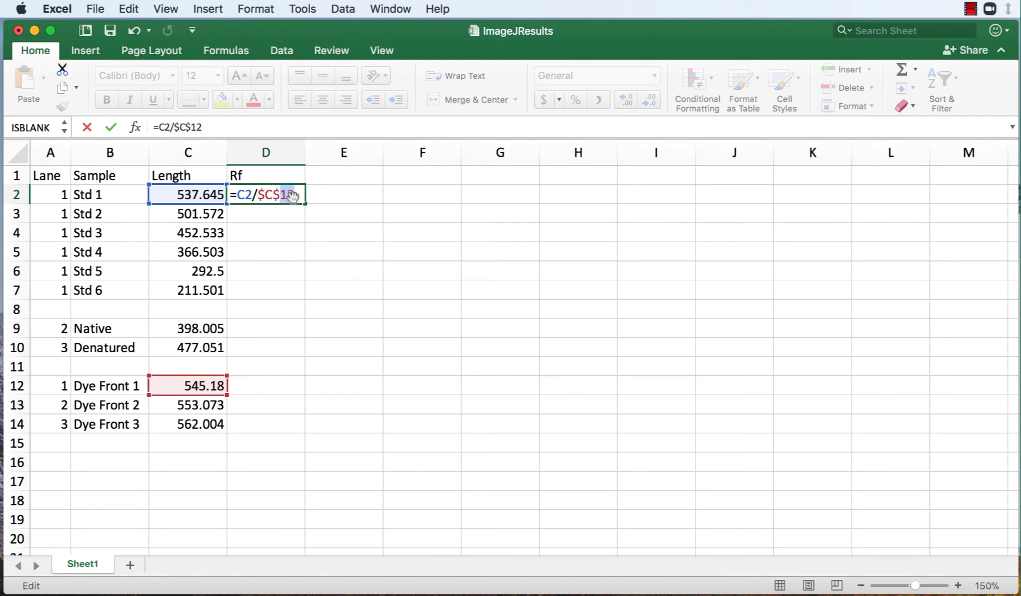
key("Return")
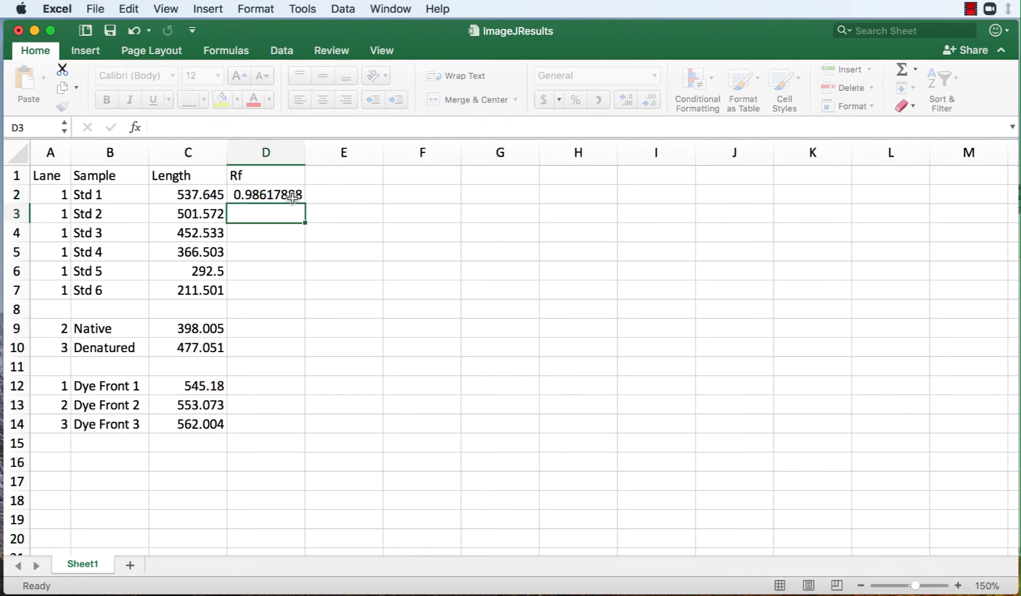
Check the D2 formula and fill it down to D7 for Std 6
left_click(292, 196)
double_click(292, 196)
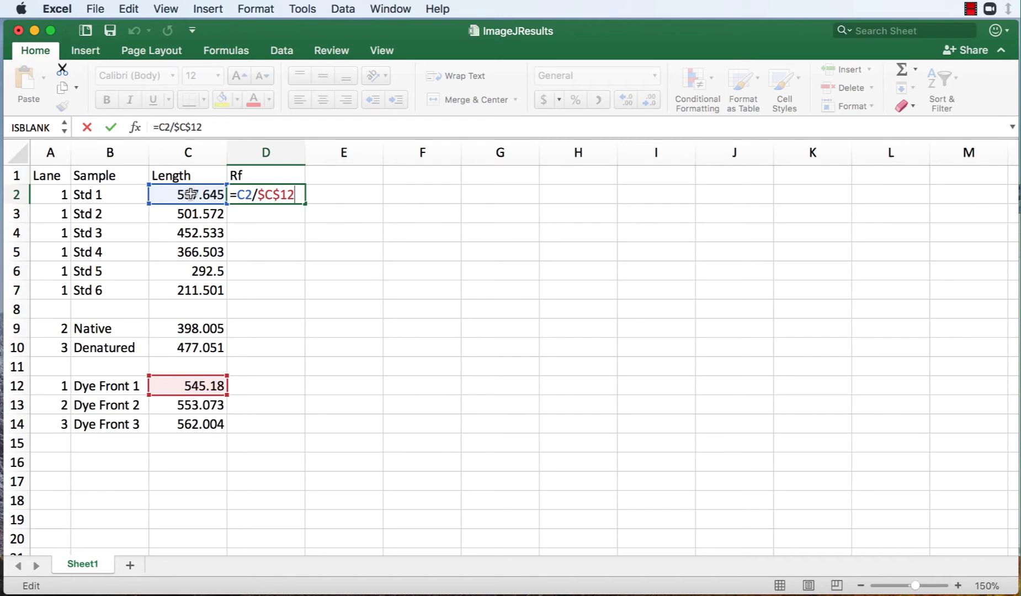
left_click(260, 195)
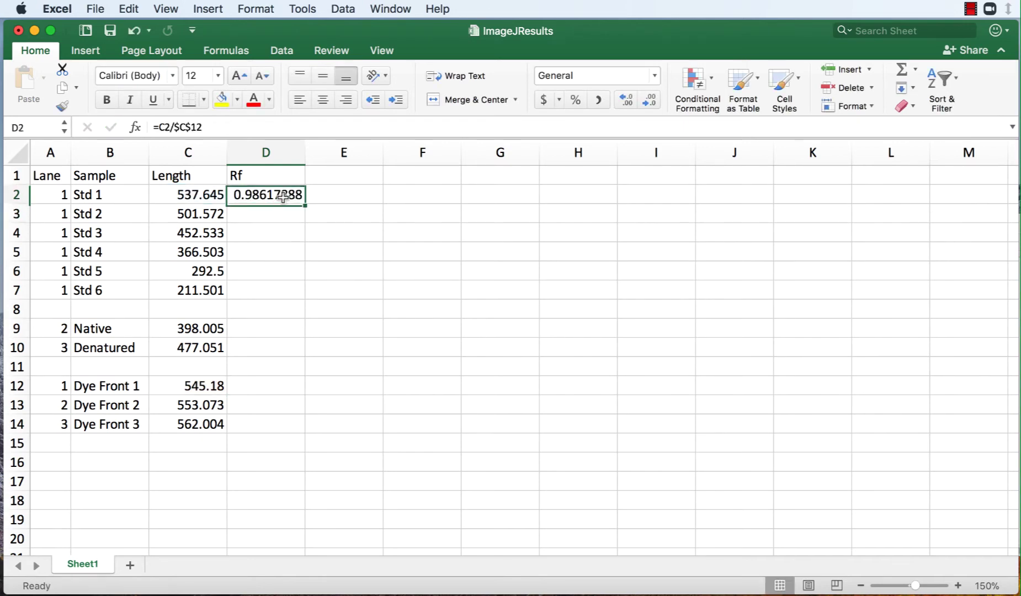
left_click_drag(306, 203, 293, 294)
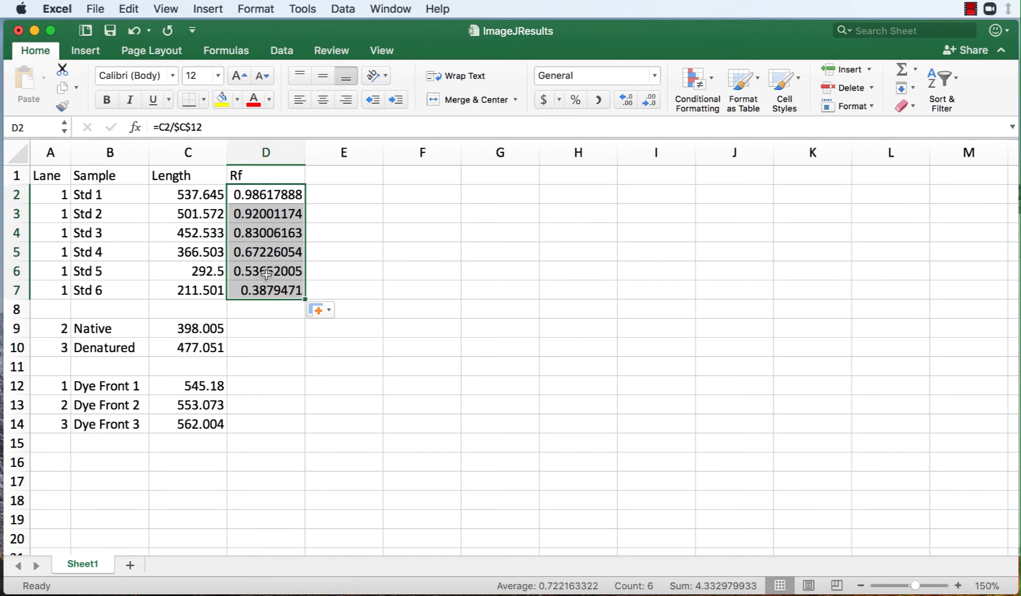
double_click(270, 290)
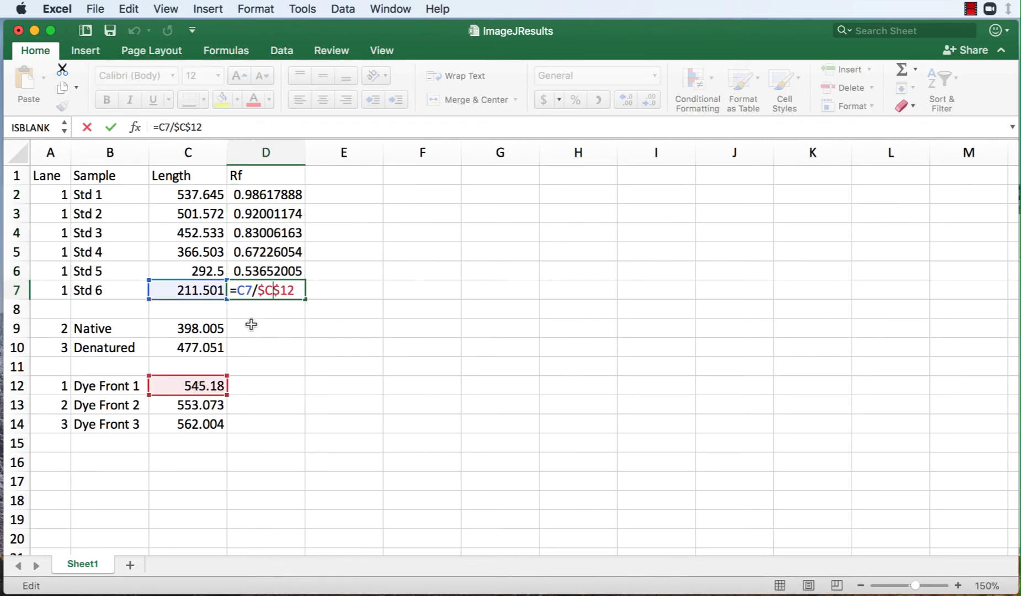
Fill the Rf formula down to rows 9–10 and clear the blank row 8 cell
key("Return")
left_click(272, 293)
left_click_drag(305, 299, 301, 358)
left_click(298, 309)
key("Delete")
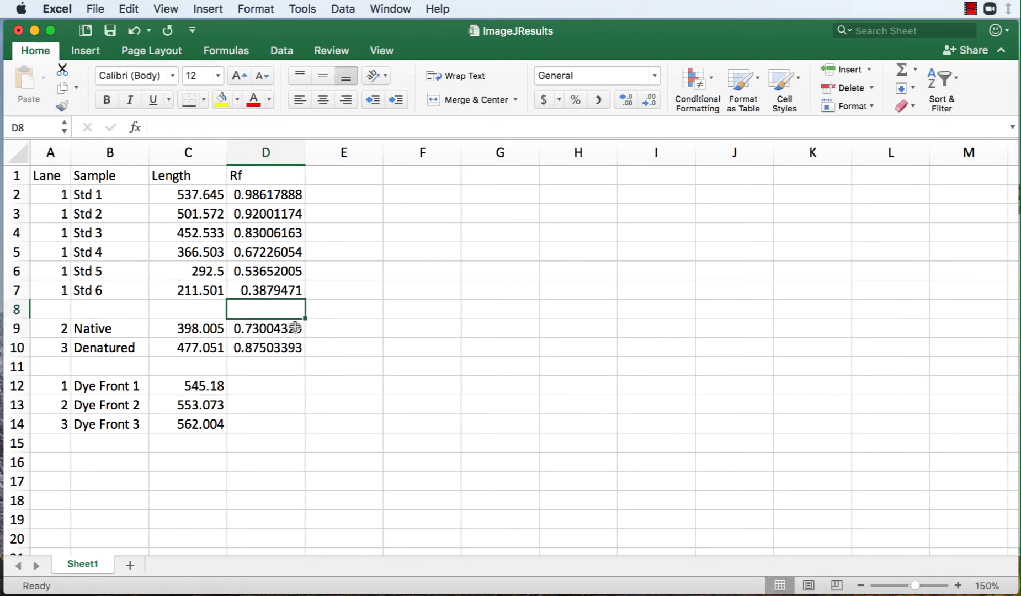
Change the Native and Denatured Rf divisors to $C$13 and $C$14
double_click(295, 328)
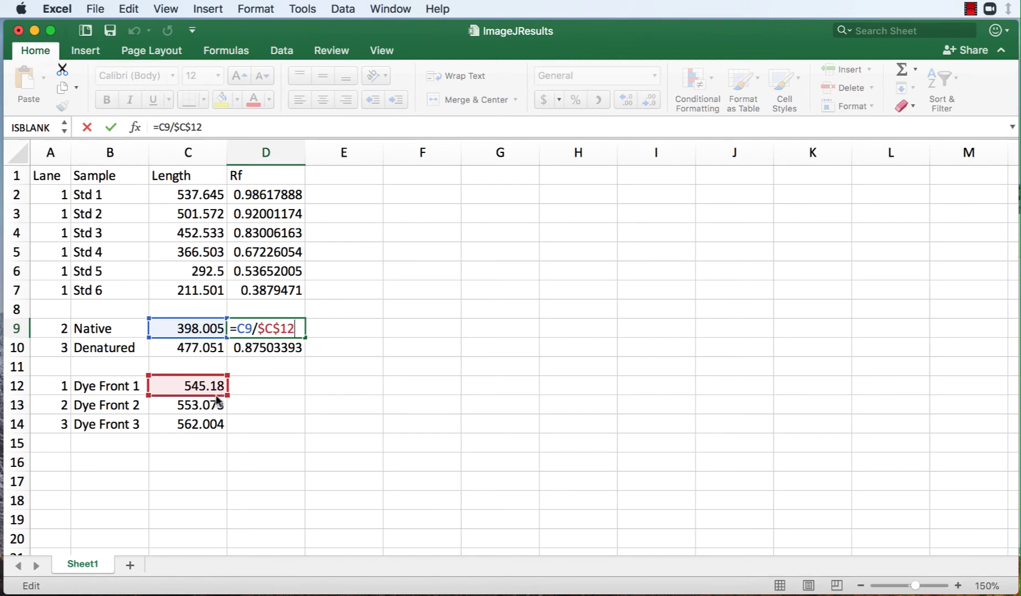
left_click_drag(216, 396, 217, 415)
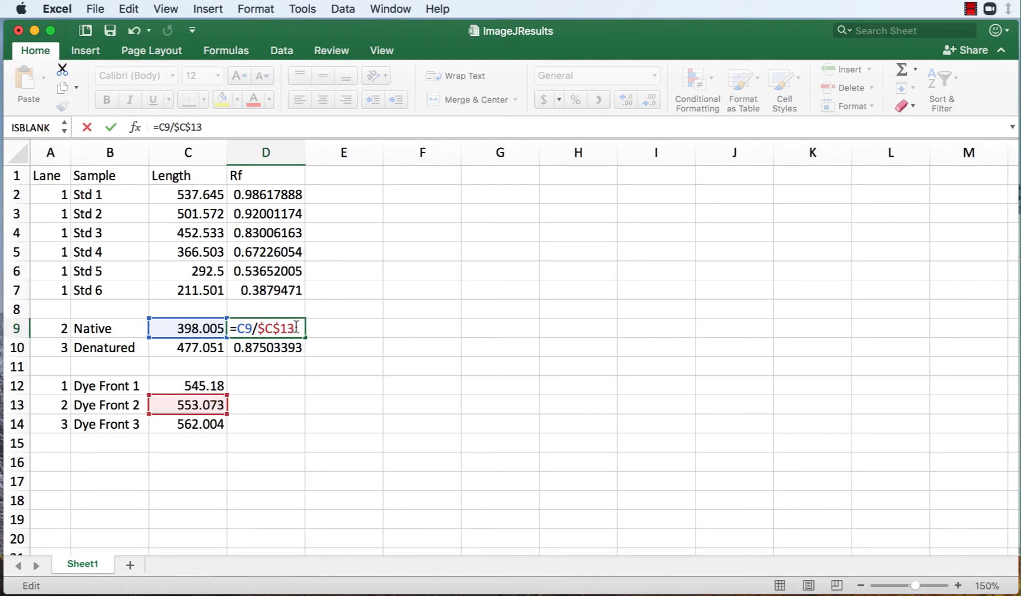
type("'")
key("Return")
double_click(266, 348)
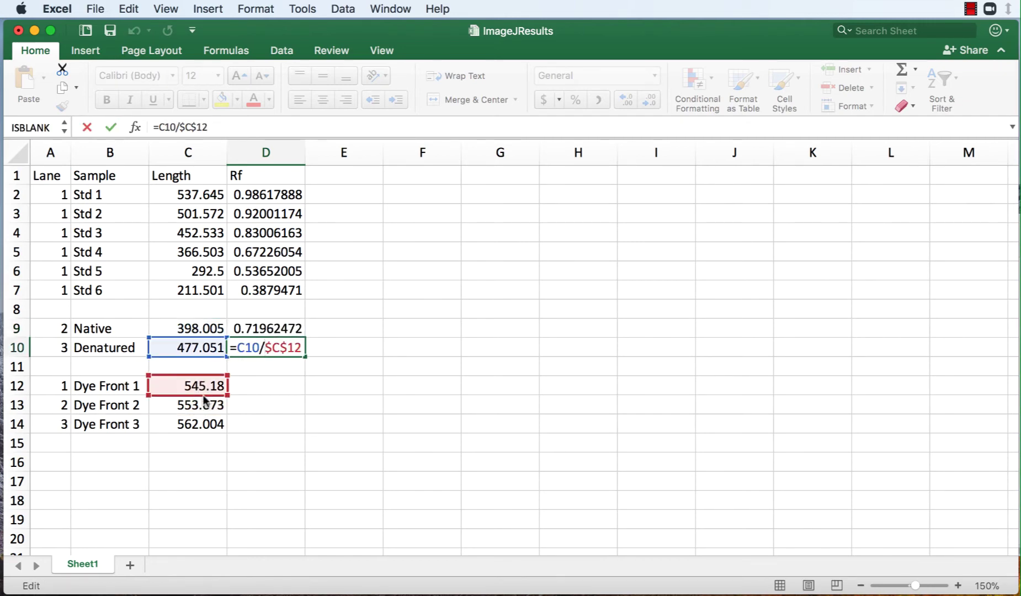
left_click_drag(203, 397, 203, 432)
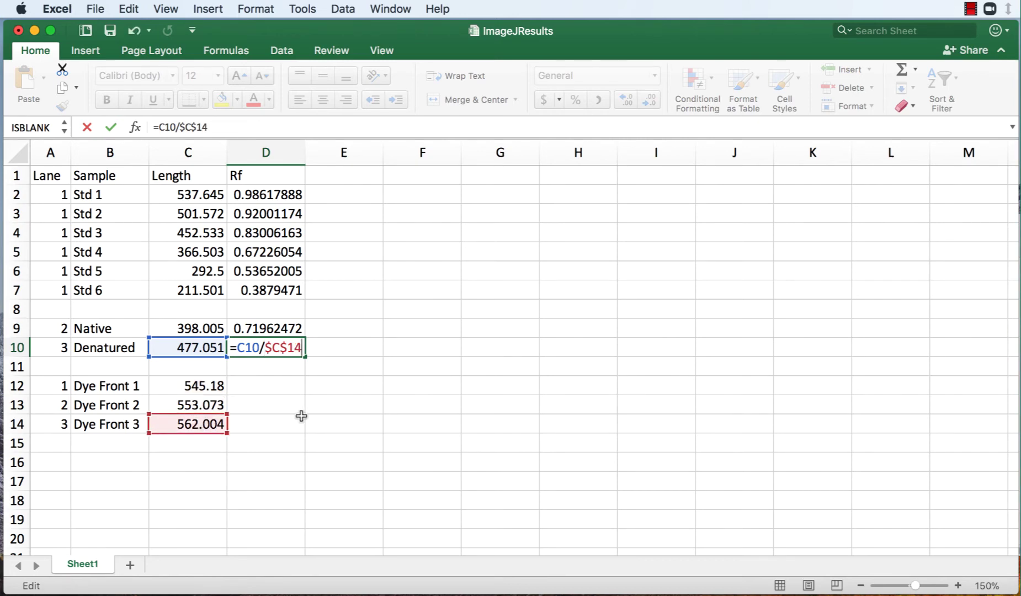
key("Return")
Reduce the Rf values in D2:D10 to four decimals
left_click(284, 348)
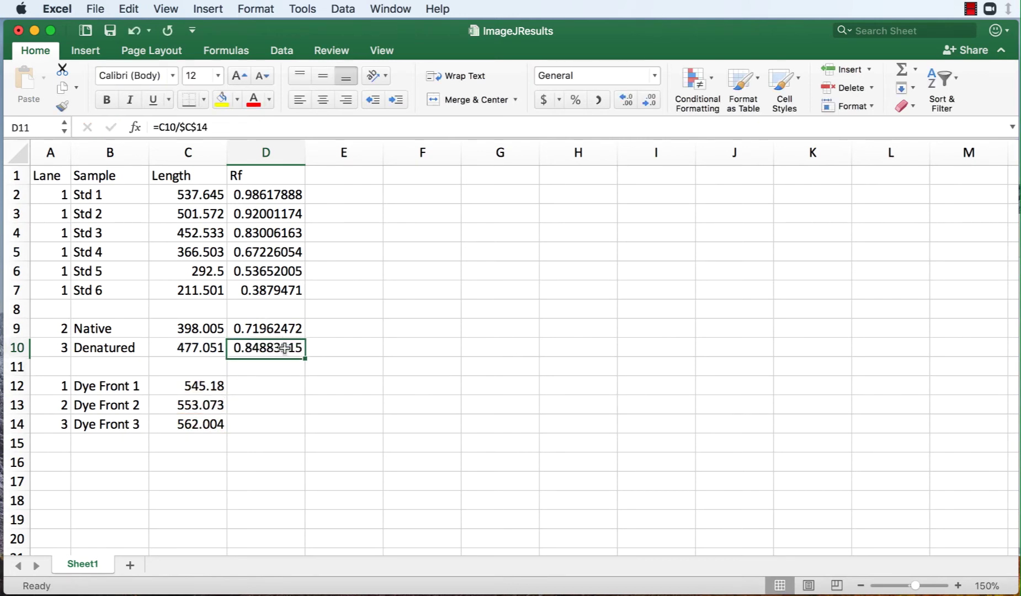
left_click_drag(284, 348, 279, 194)
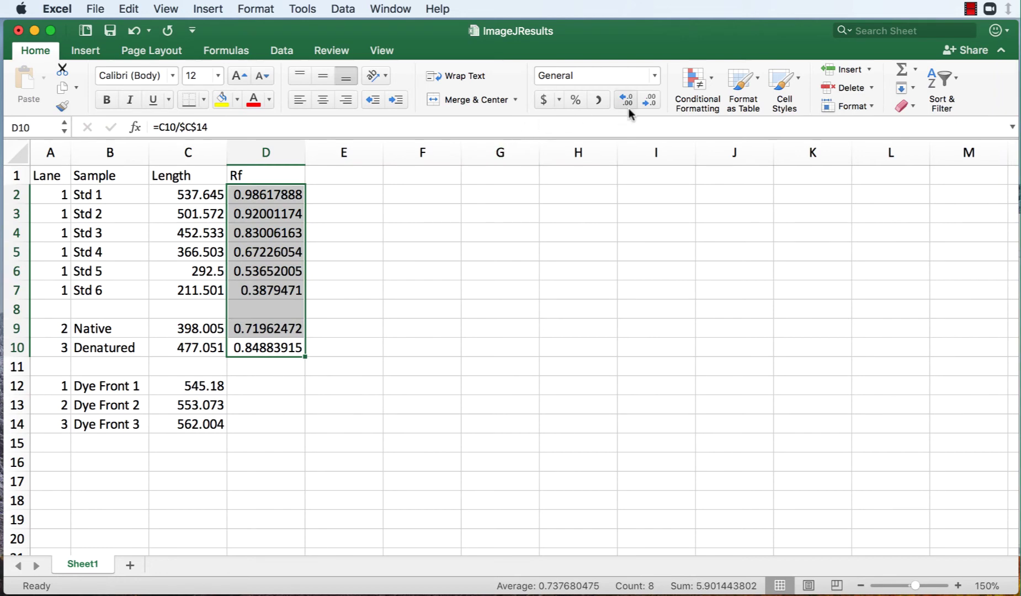
left_click(652, 102)
left_click(651, 103)
Reduce the Rf values in D2:D10 to two decimals
left_click(652, 103)
left_click(651, 102)
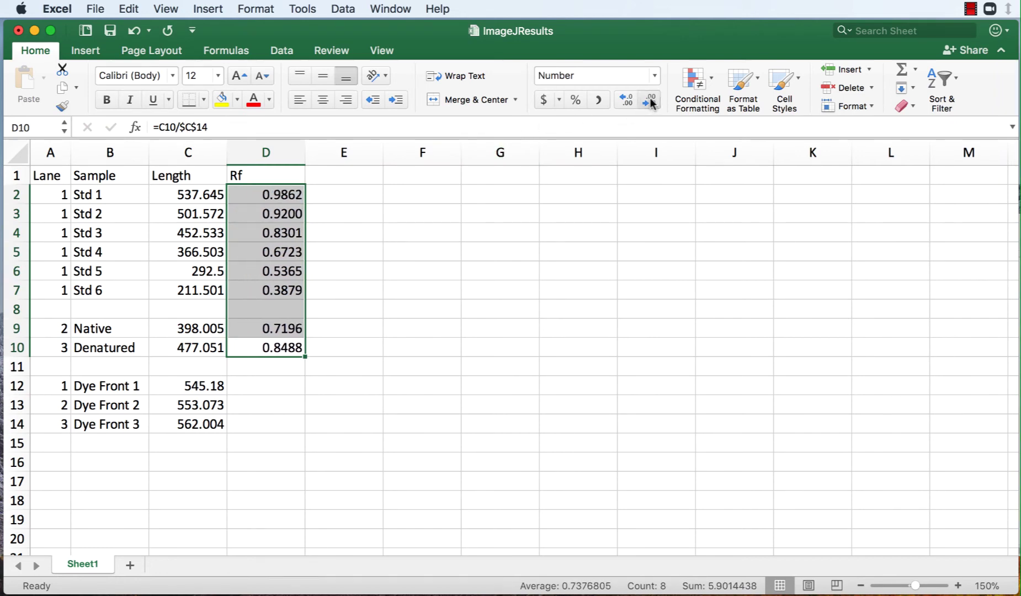
left_click(651, 103)
left_click(652, 102)
Show the Length values in C2:C14 with one decimal
left_click_drag(197, 194, 198, 348)
left_click_drag(191, 193, 196, 421)
left_click(650, 100)
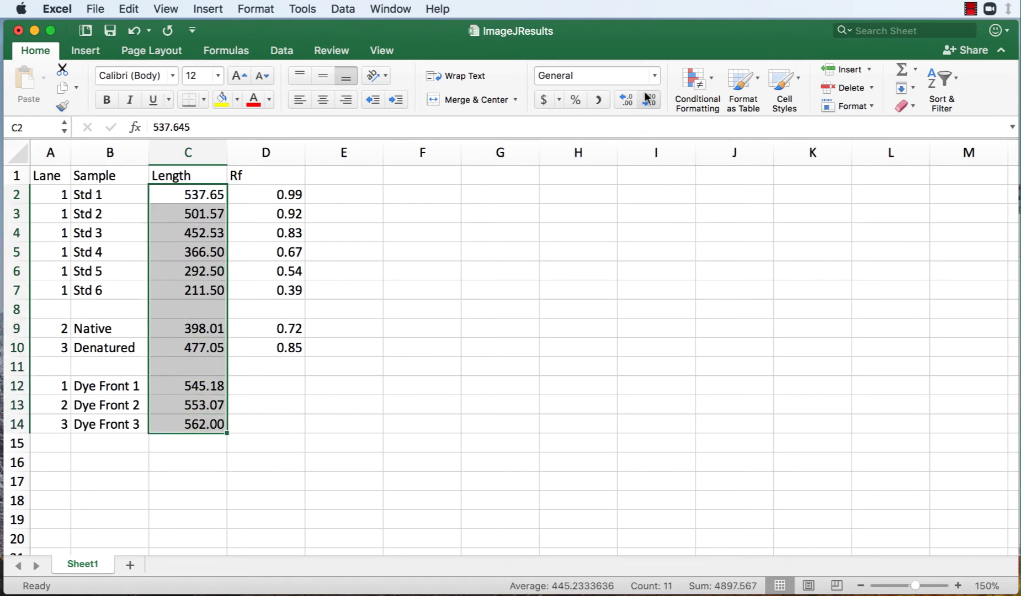
left_click(648, 100)
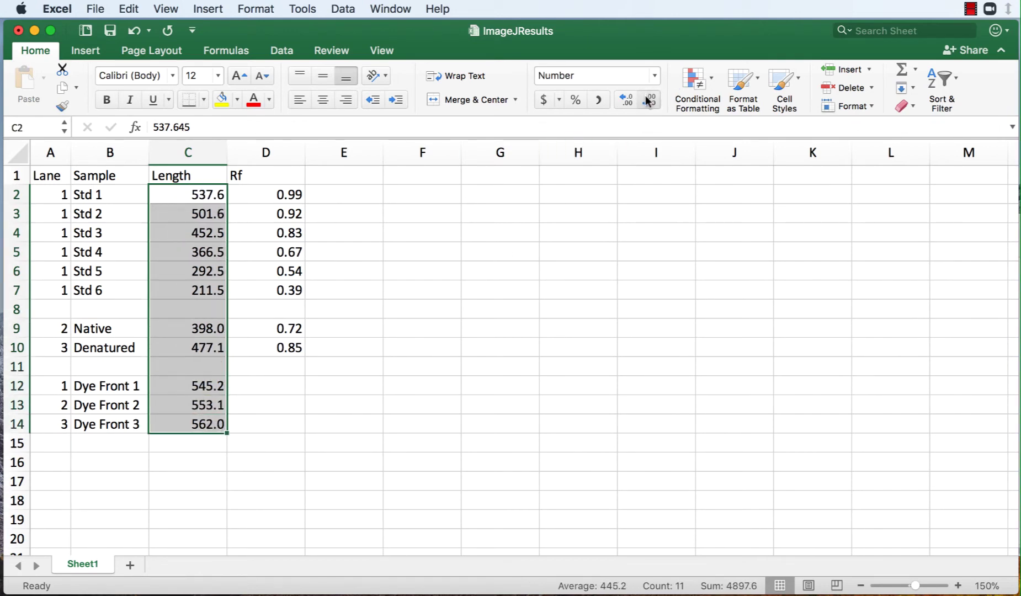
left_click(649, 100)
left_click(628, 101)
left_click(381, 384)
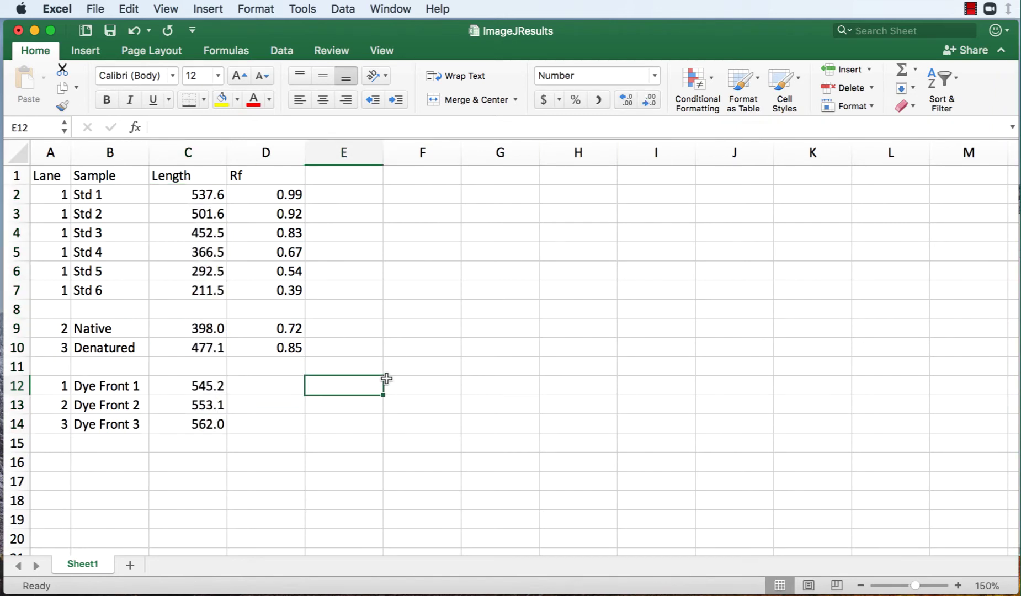
Enter MW in E1 and 14, 20, 30, 38, 67, 94 in E2:E7
left_click(365, 184)
type("M")
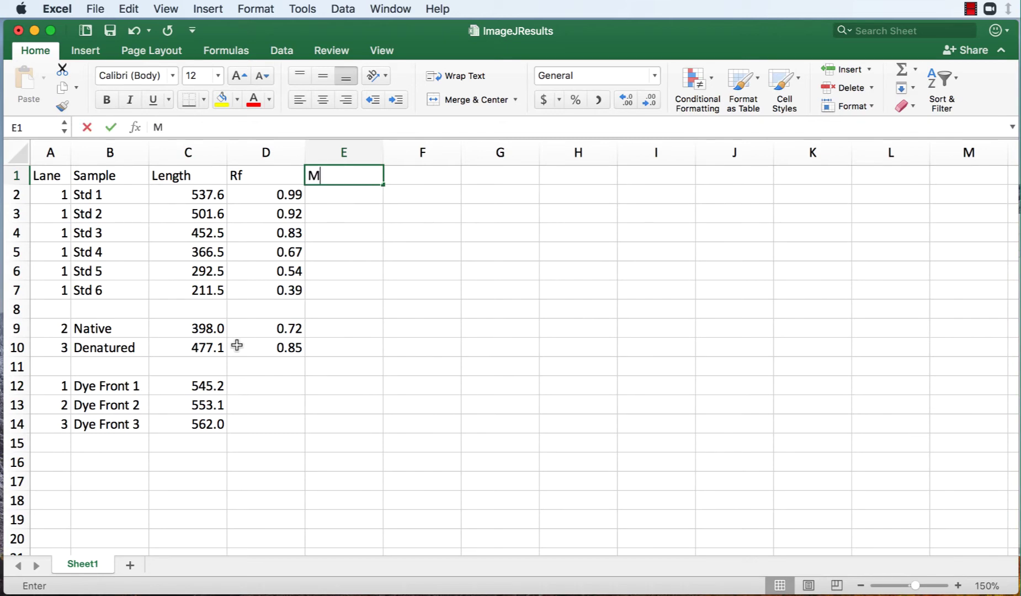
type("W")
key("Return")
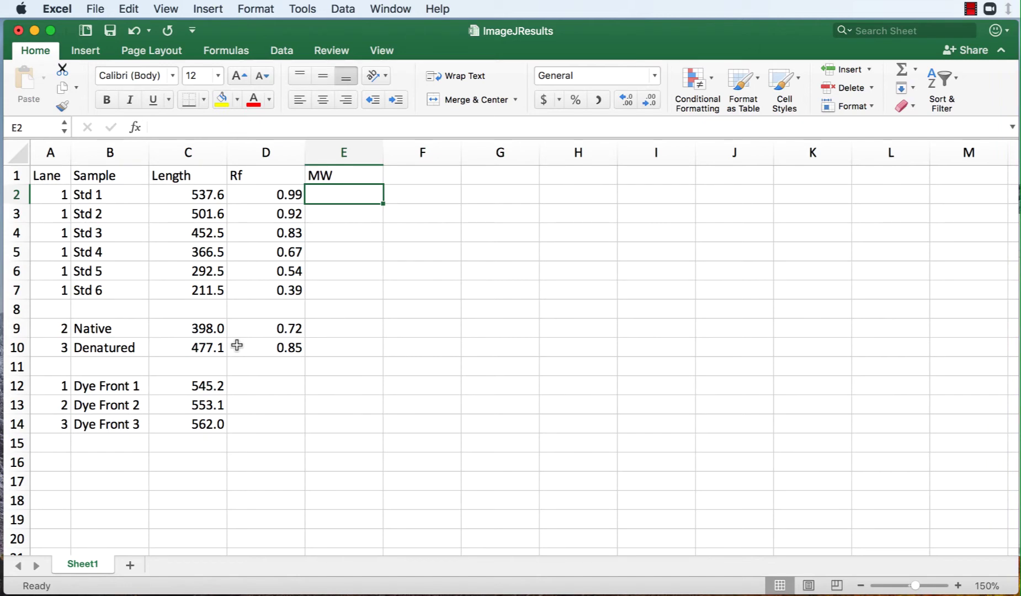
type("14")
key("Return")
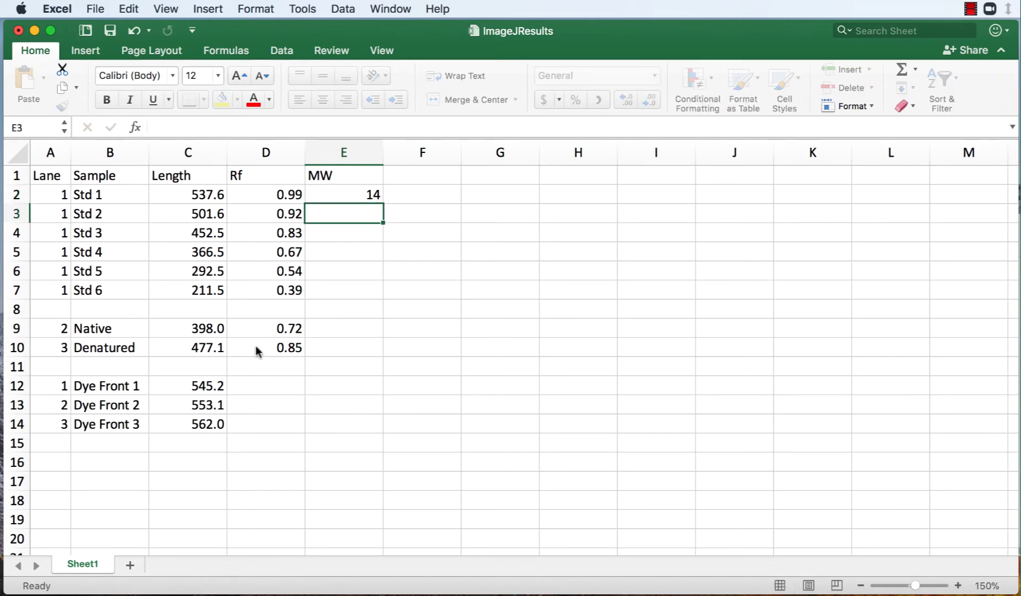
type("20")
key("Return")
type("30")
key("Return")
type("38")
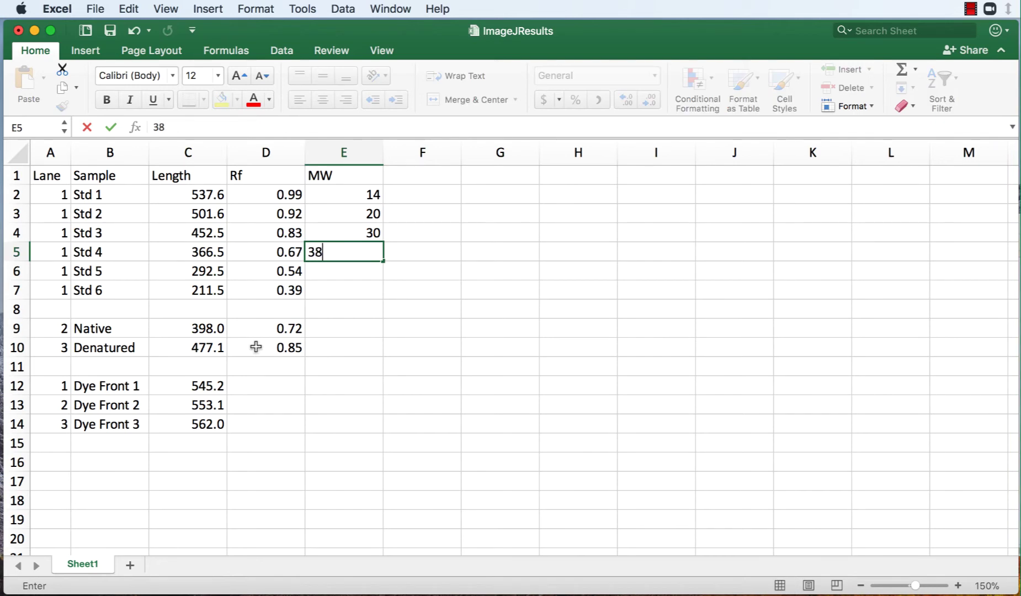
key("Return")
type("67")
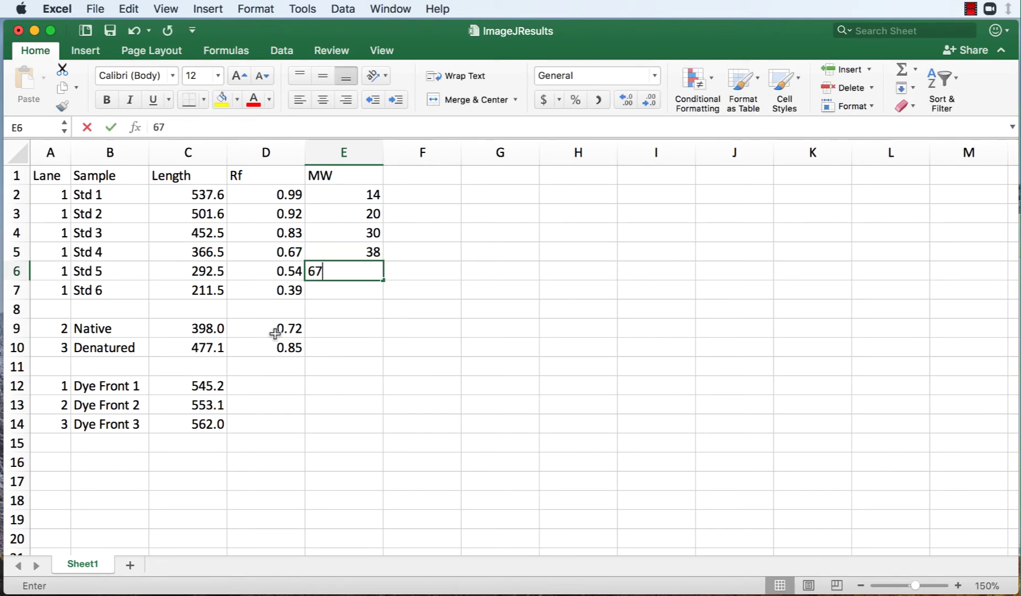
key("Return")
type("94")
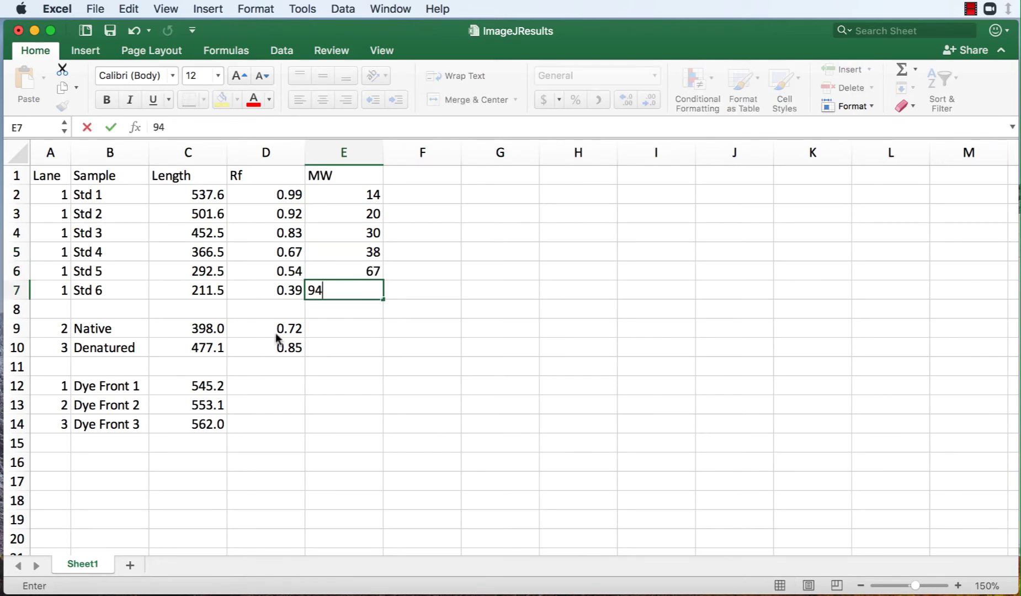
key("Return")
Add the heading log(MW) in F1 and the formula =LOG(E2) in F2
left_click(412, 176)
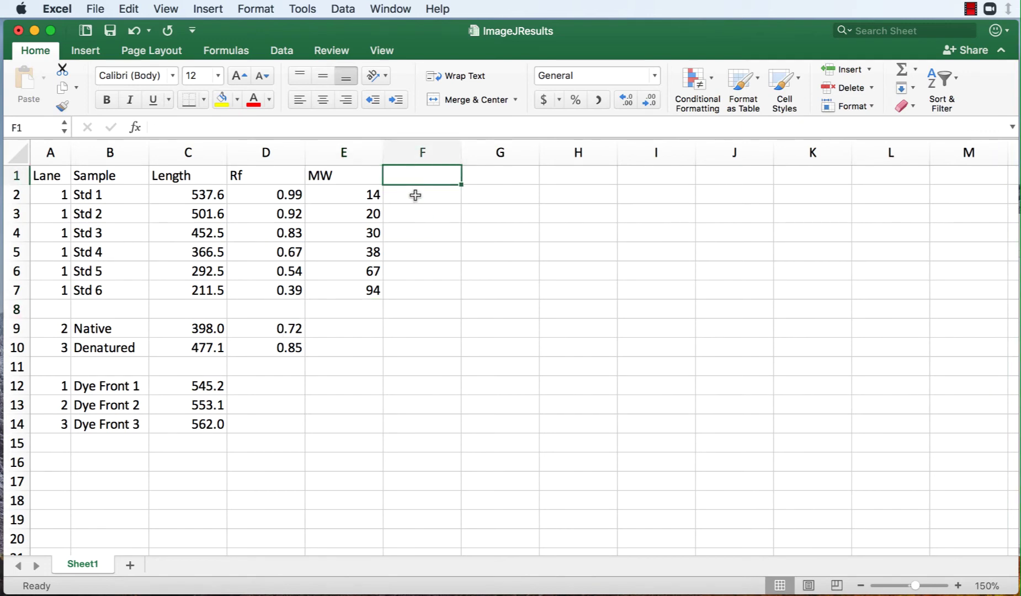
type("log(MW)")
key("Return")
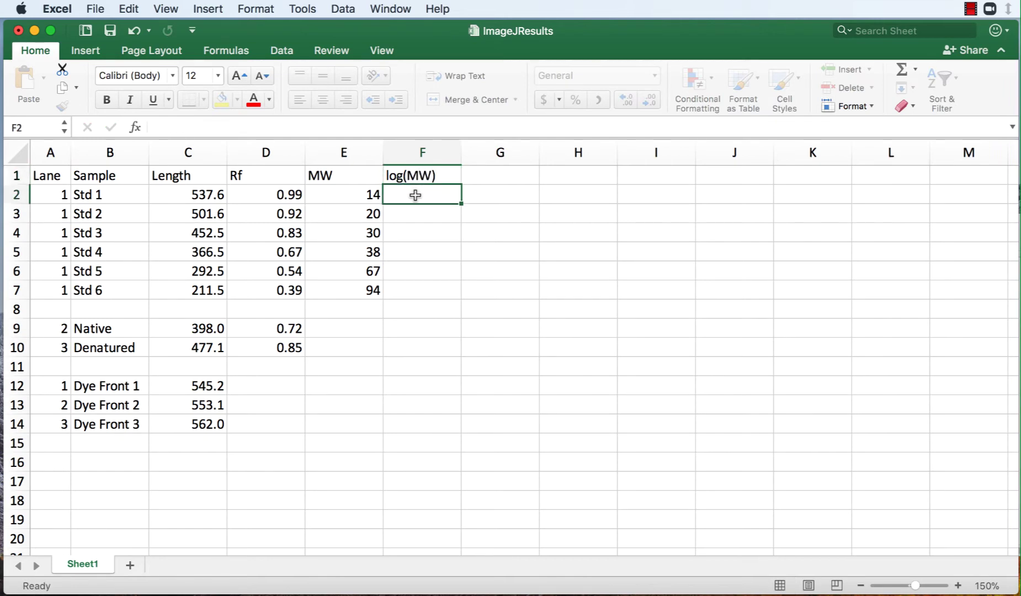
double_click(416, 195)
type("=log(")
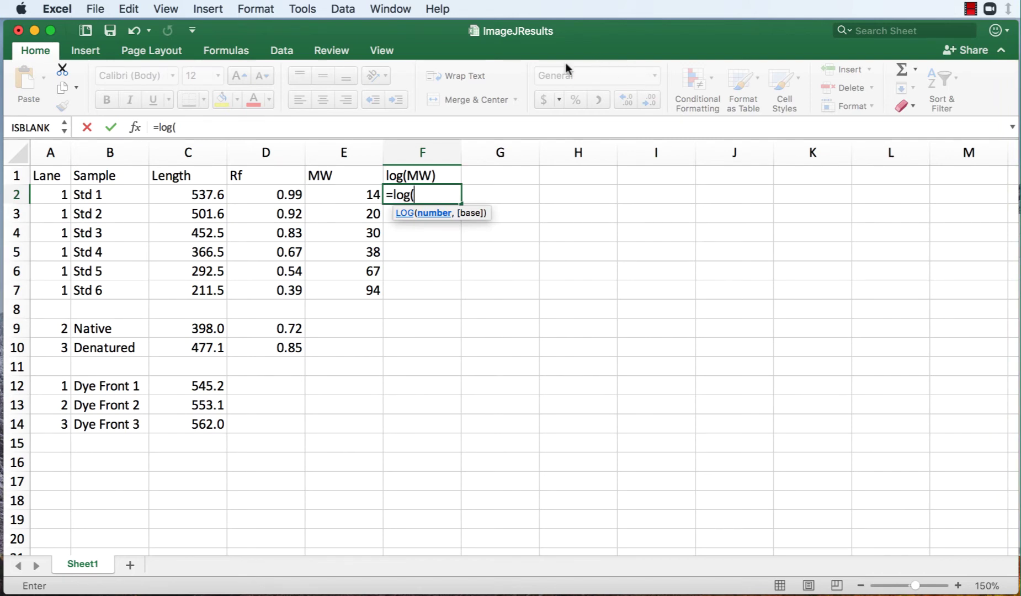
left_click(353, 196)
key("Return")
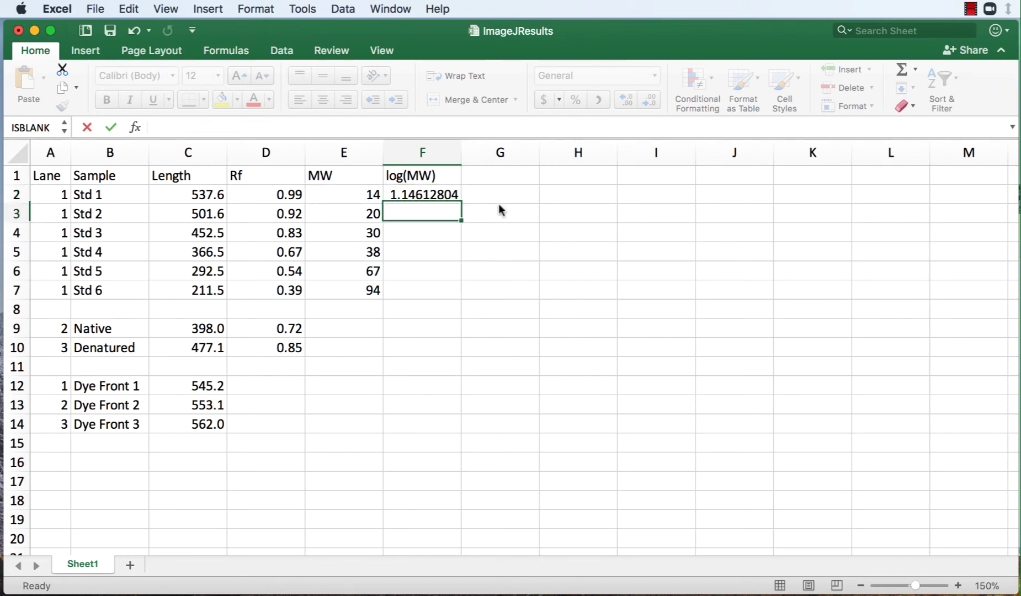
Fill the LOG formula down to F7 and show it with two decimals
left_click(450, 195)
left_click_drag(461, 204, 430, 194)
double_click(438, 293)
key("Return")
left_click(651, 100)
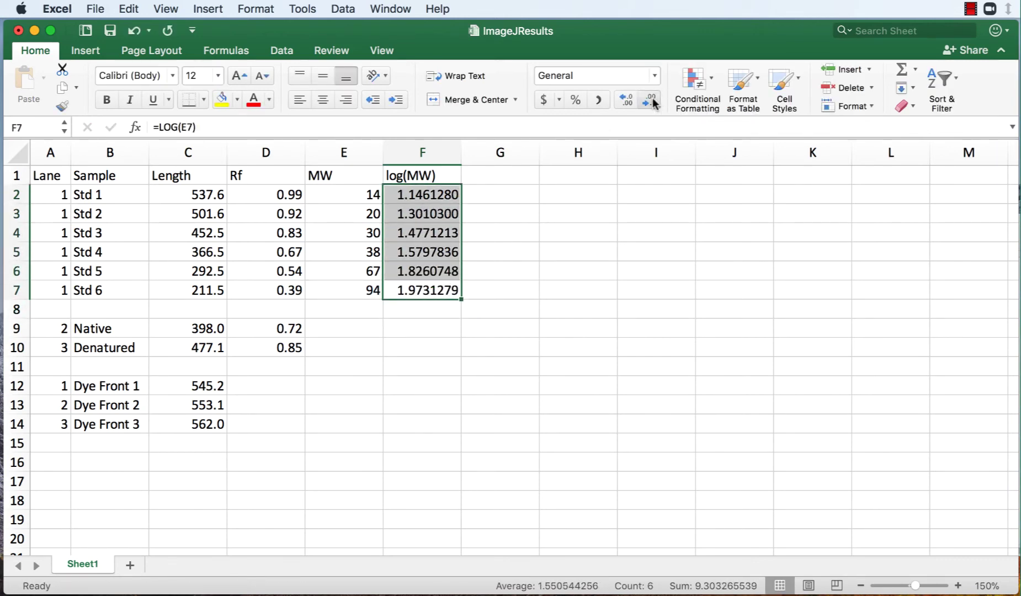
left_click(652, 100)
left_click(652, 101)
left_click(652, 100)
left_click(652, 100)
left_click(651, 100)
left_click(439, 388)
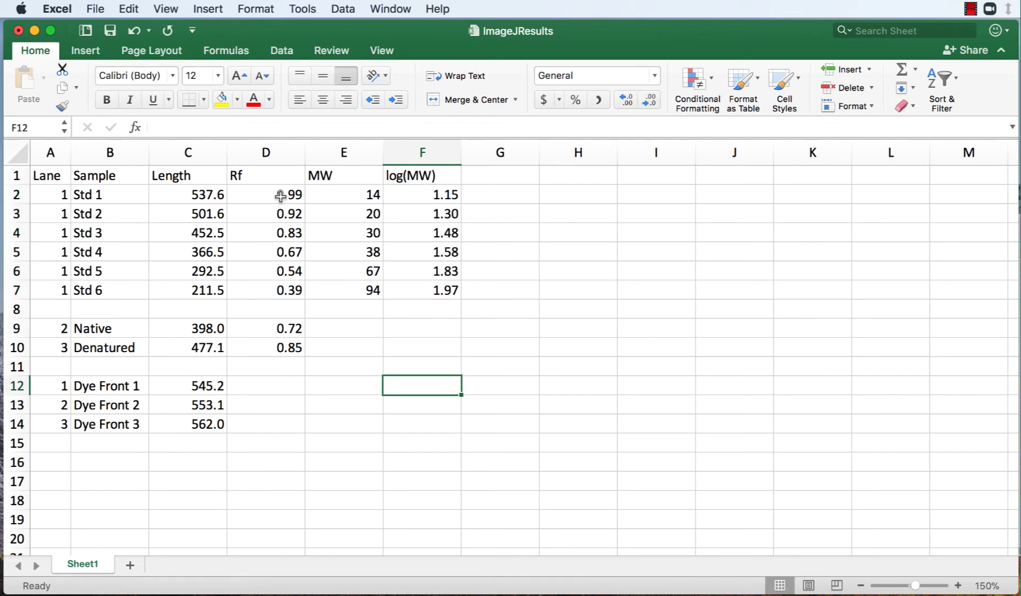
Insert a plain scatter chart of D2:D7 and F2:F7 beside the data table
left_click_drag(280, 196, 286, 290)
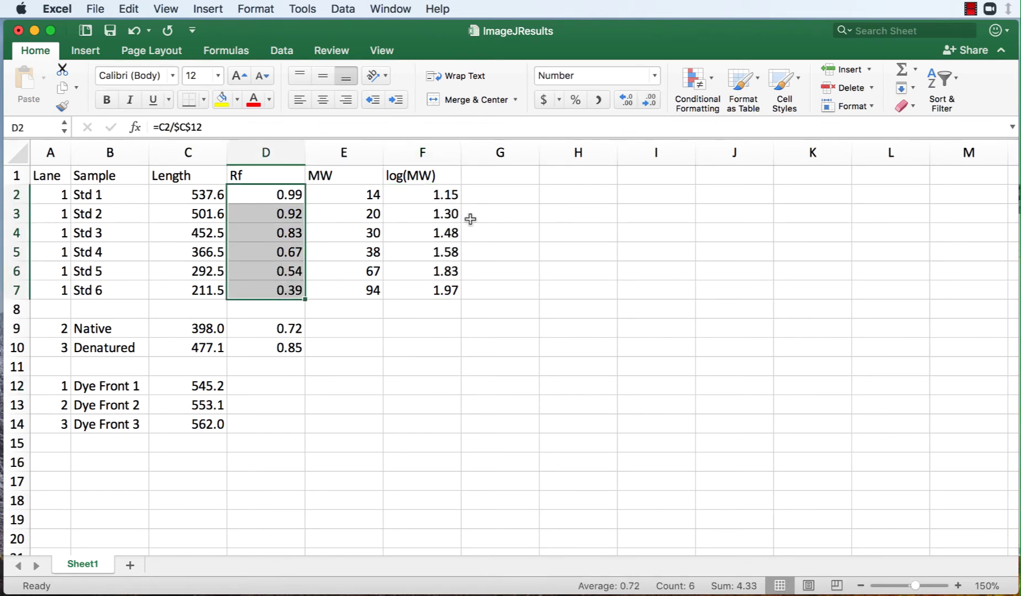
left_click_drag(456, 197, 439, 288, "super")
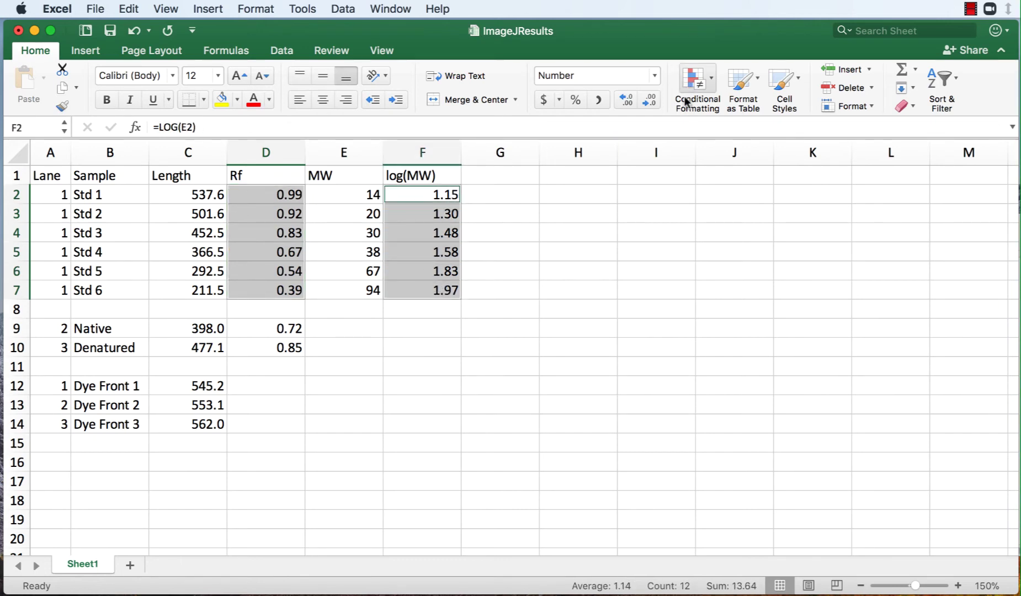
left_click(99, 51)
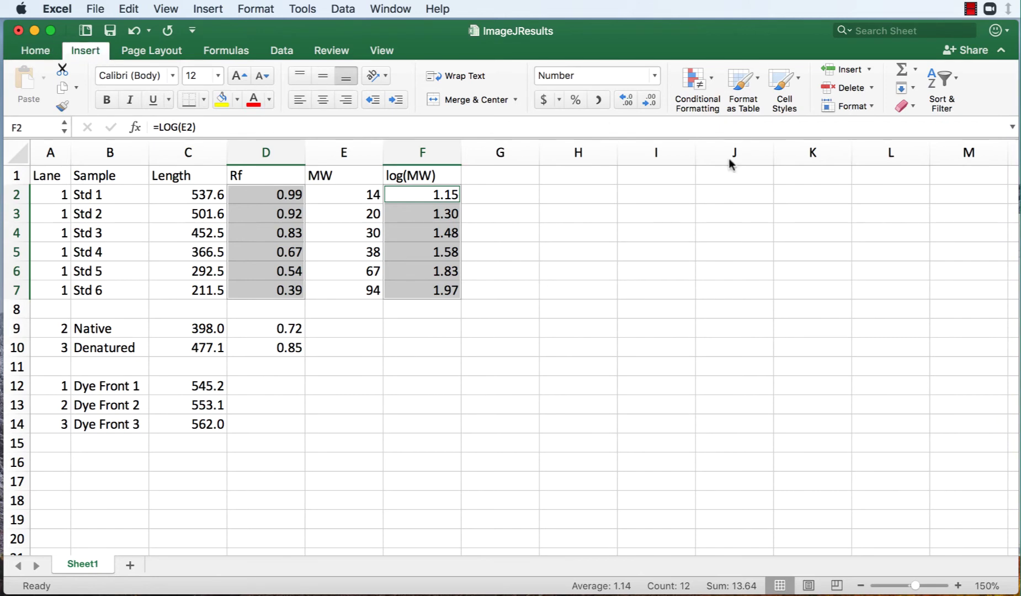
left_click(530, 107)
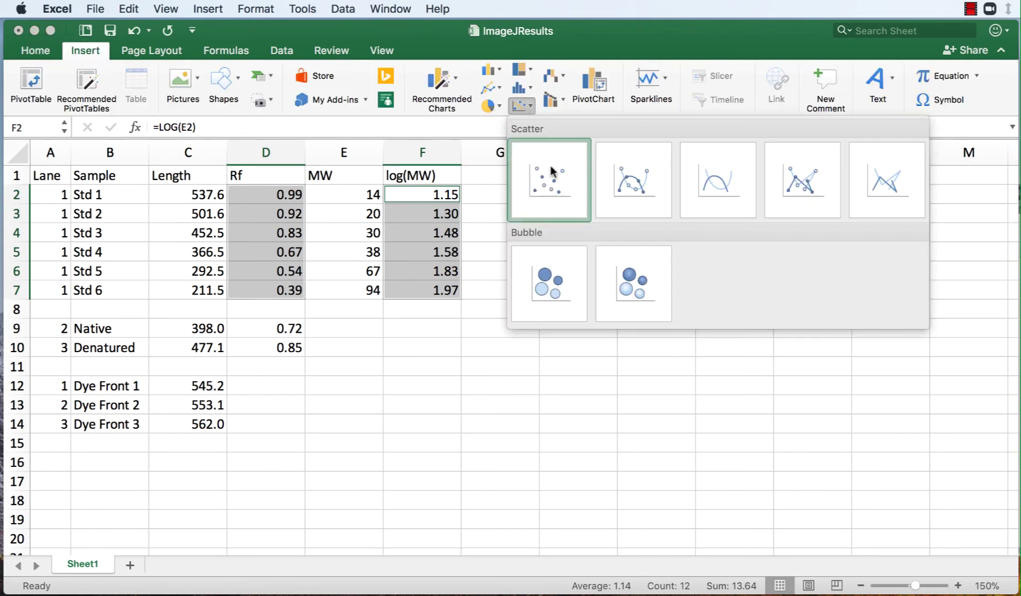
left_click(554, 178)
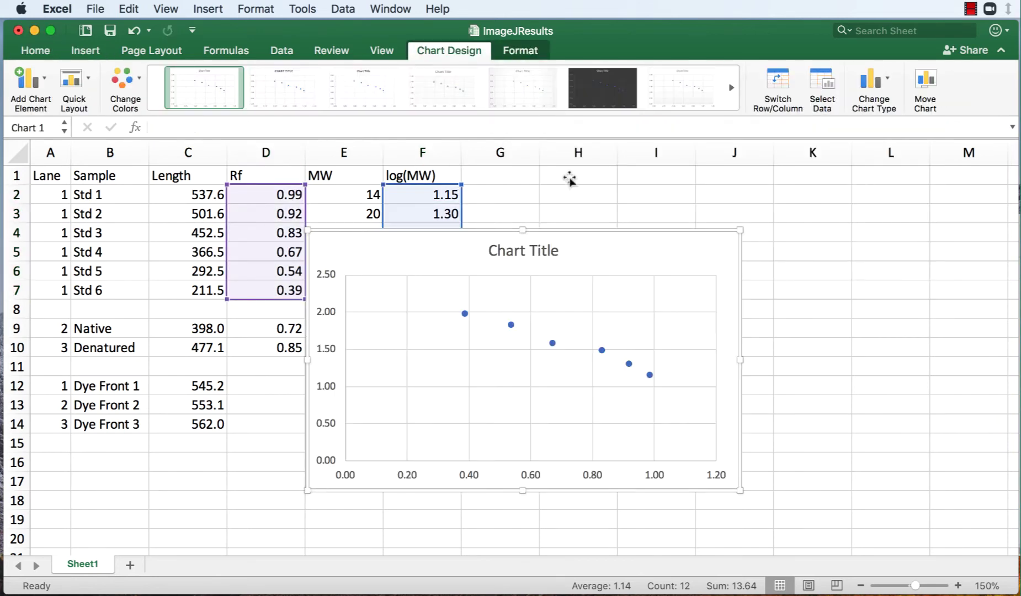
left_click_drag(583, 234, 757, 271)
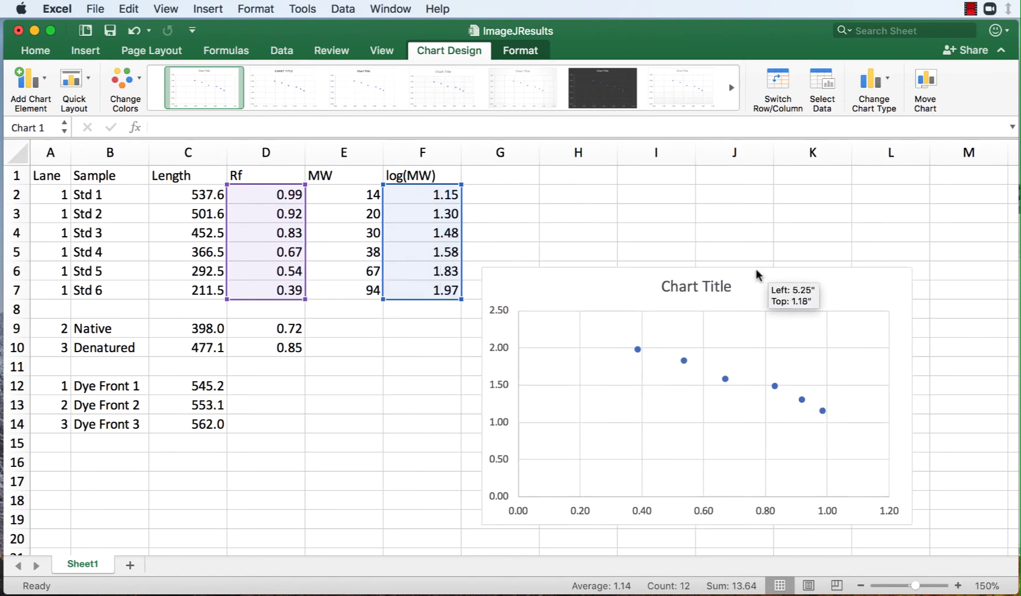
left_click(685, 364)
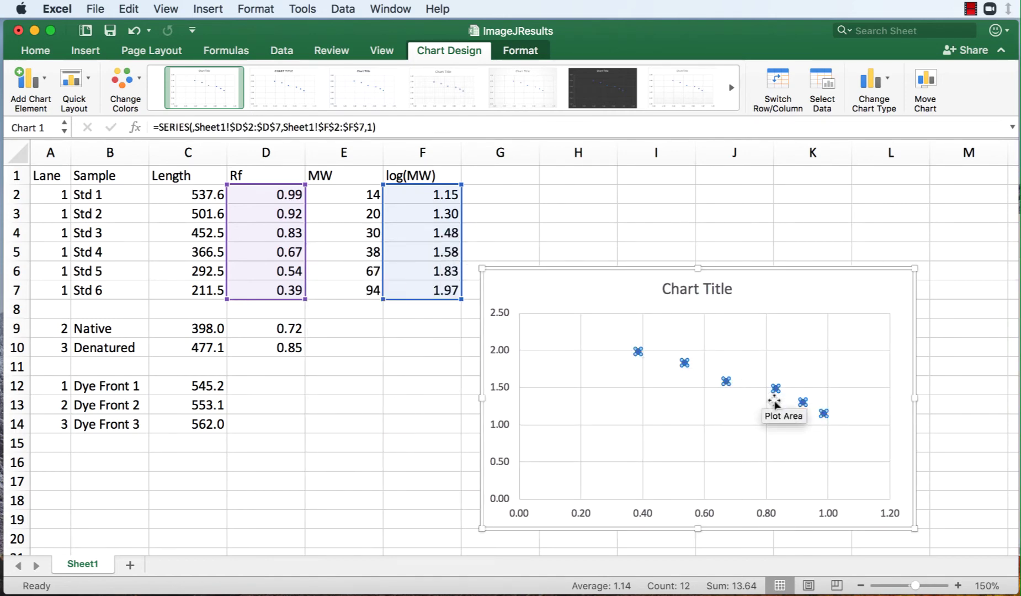
Add a linear trendline showing its equation and R-squared value
right_click(685, 365)
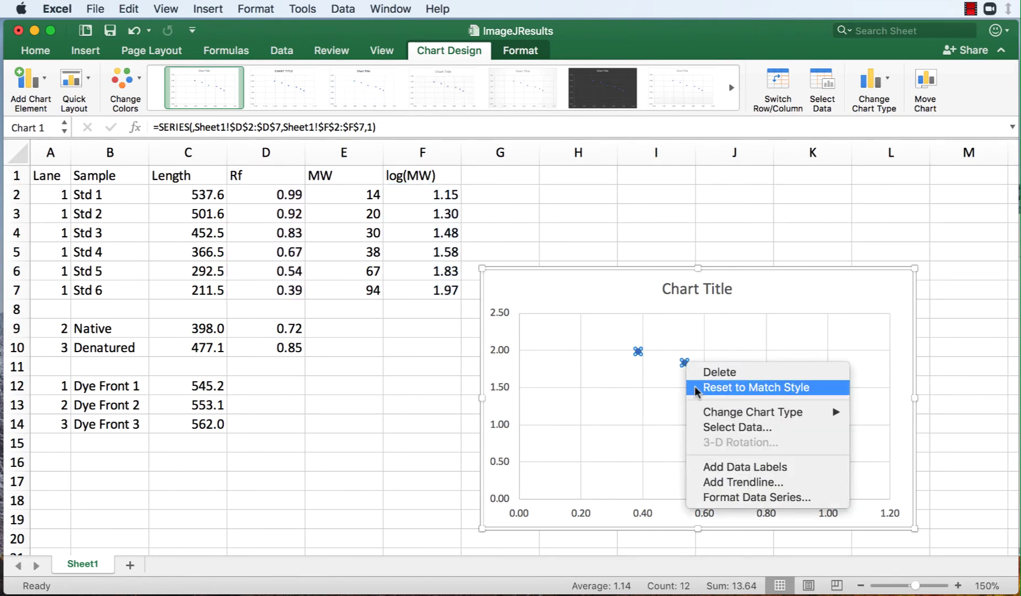
left_click(746, 482)
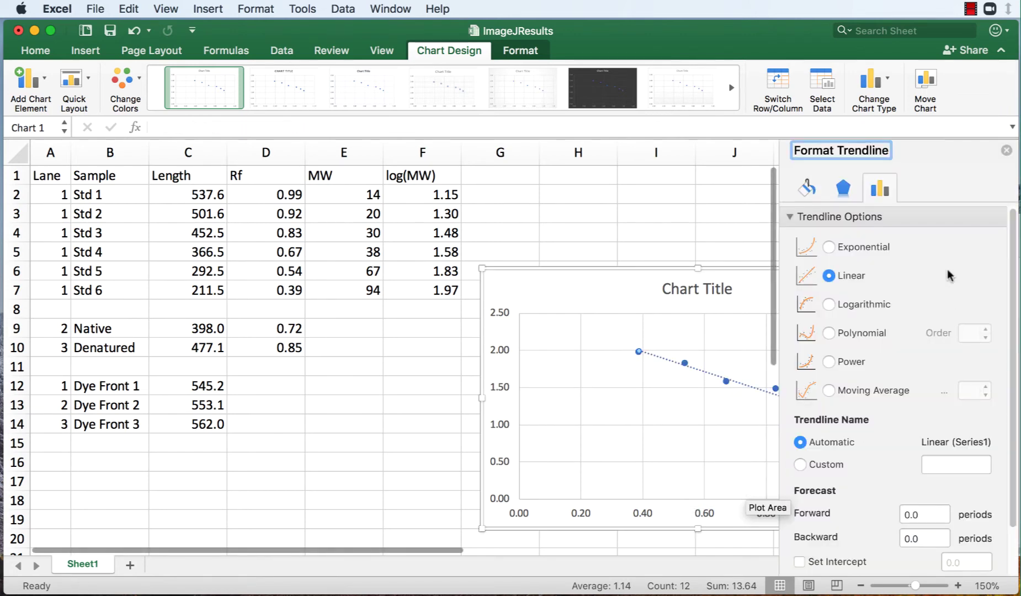
scroll(830, 506, "down", 3)
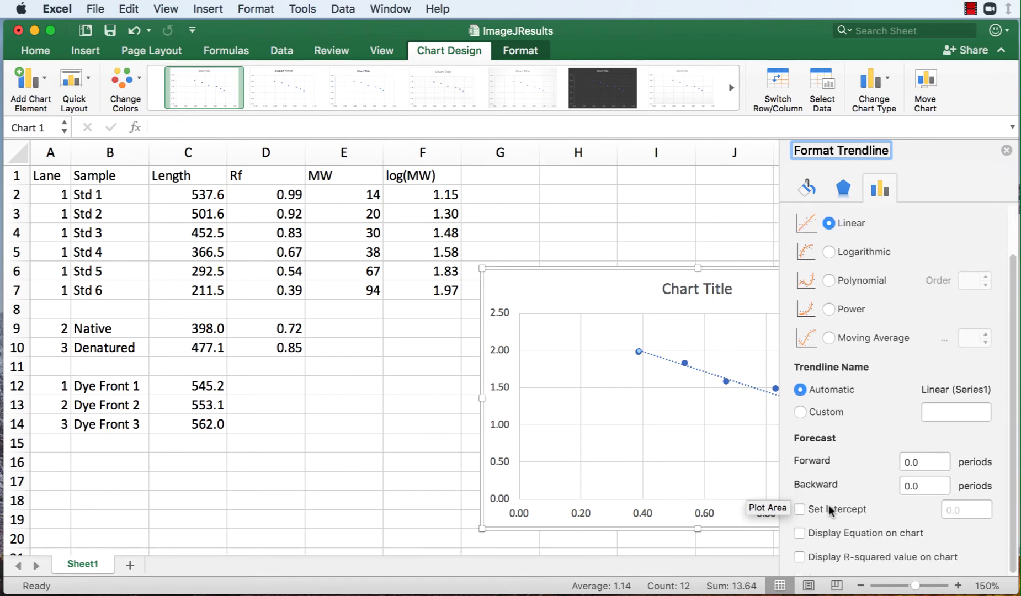
left_click(810, 533)
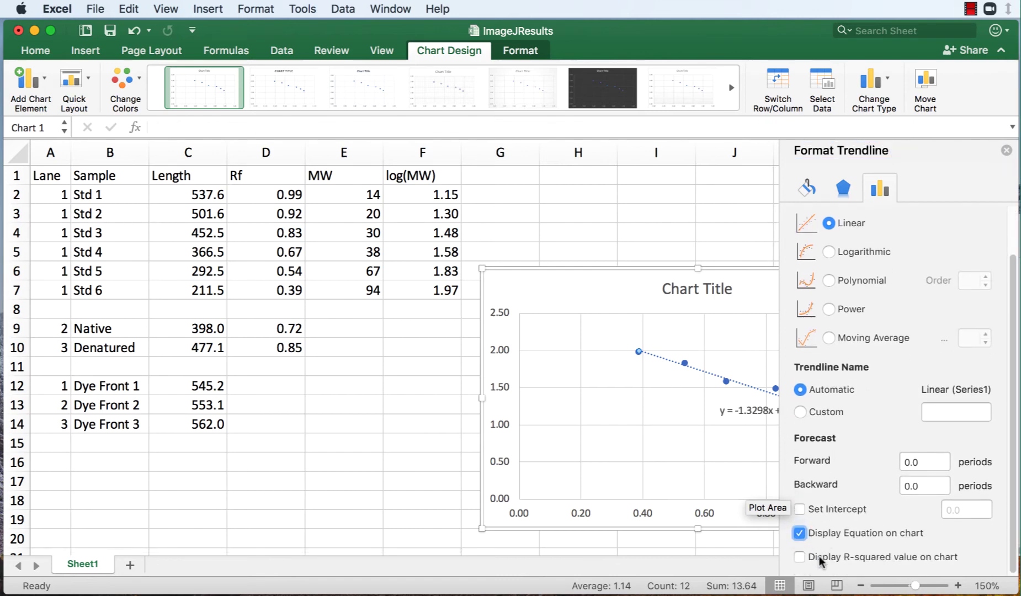
left_click(819, 556)
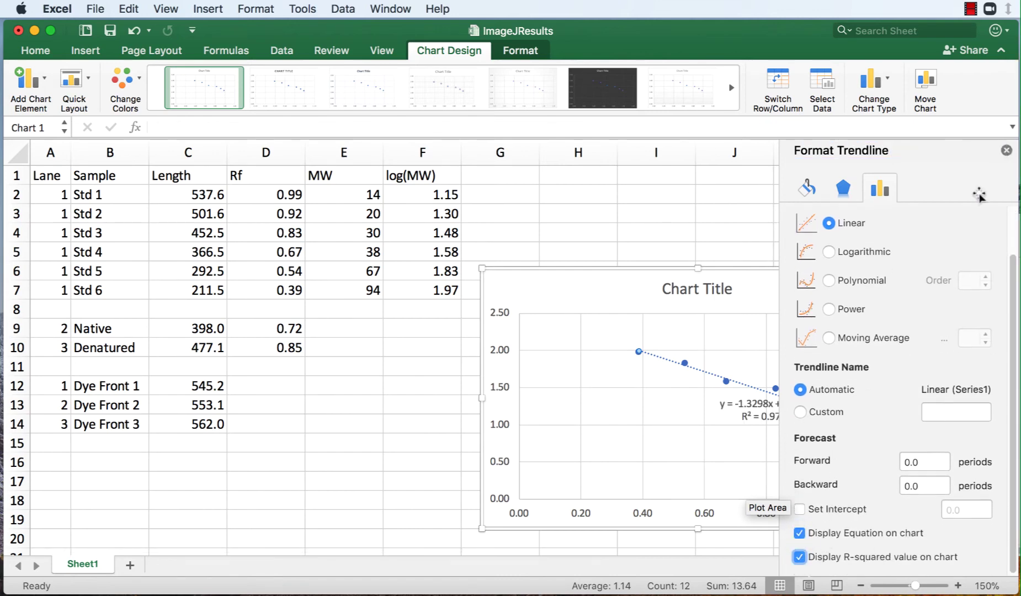
left_click(1004, 154)
Move the equation label above the trendline and shift the chart slightly left and down
left_click_drag(773, 413, 793, 372)
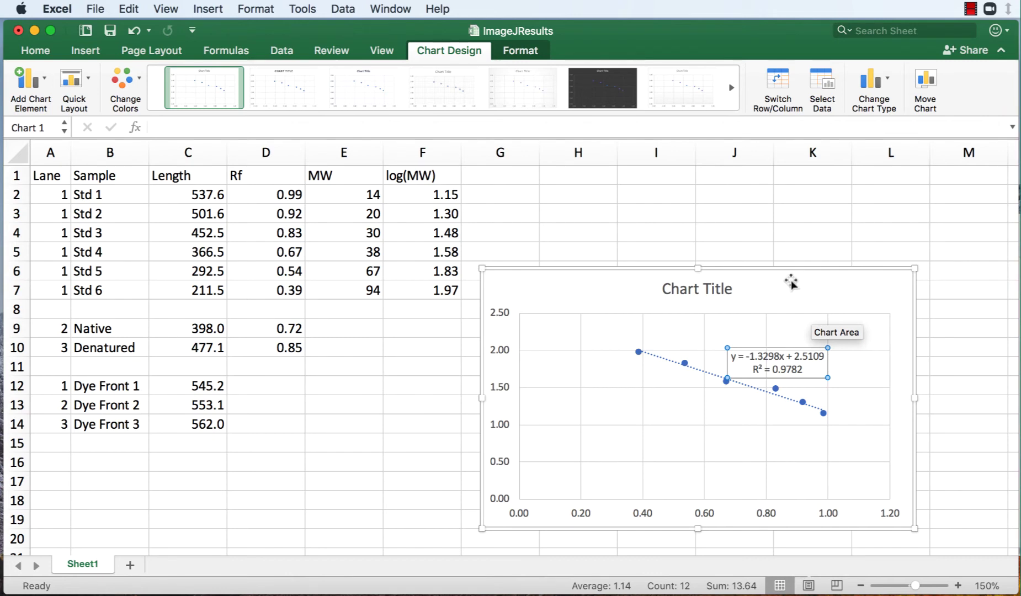
mouse_move(786, 272)
left_mouse_down()
mouse_move(795, 282)
mouse_move(783, 292)
left_mouse_up()
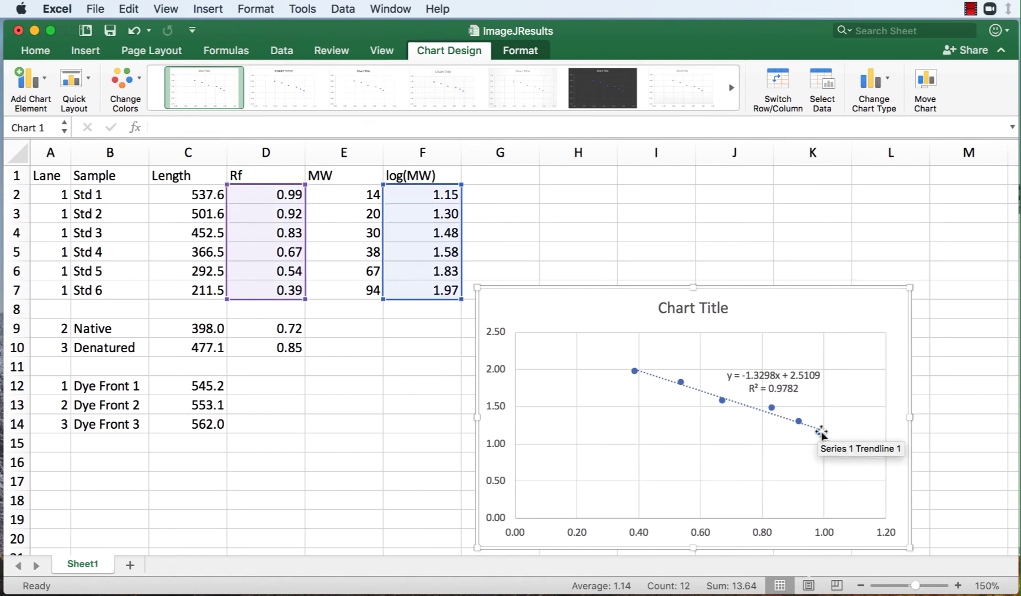
mouse_move(773, 412)
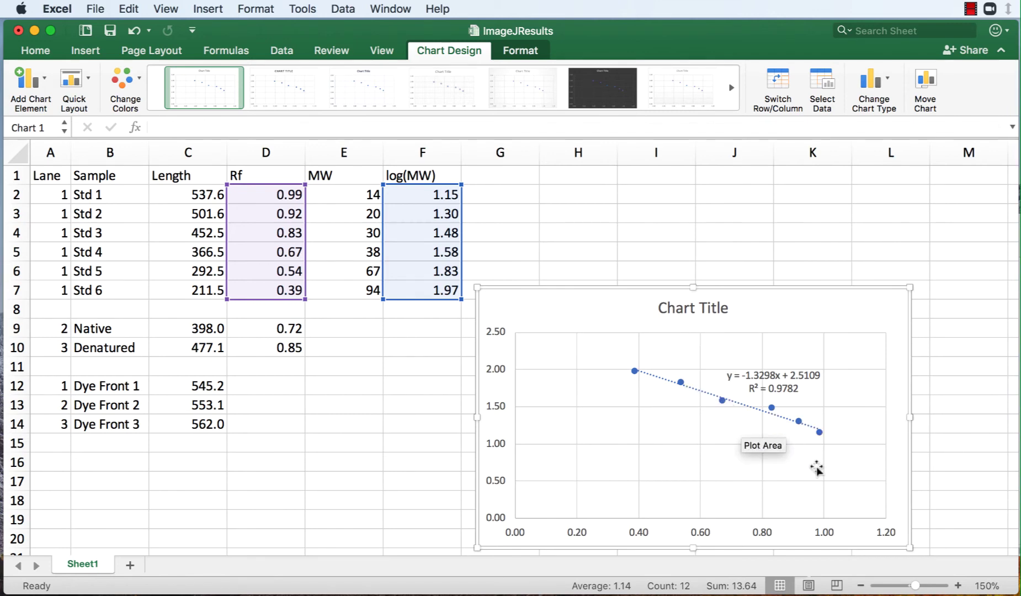
left_click_drag(538, 289, 531, 310)
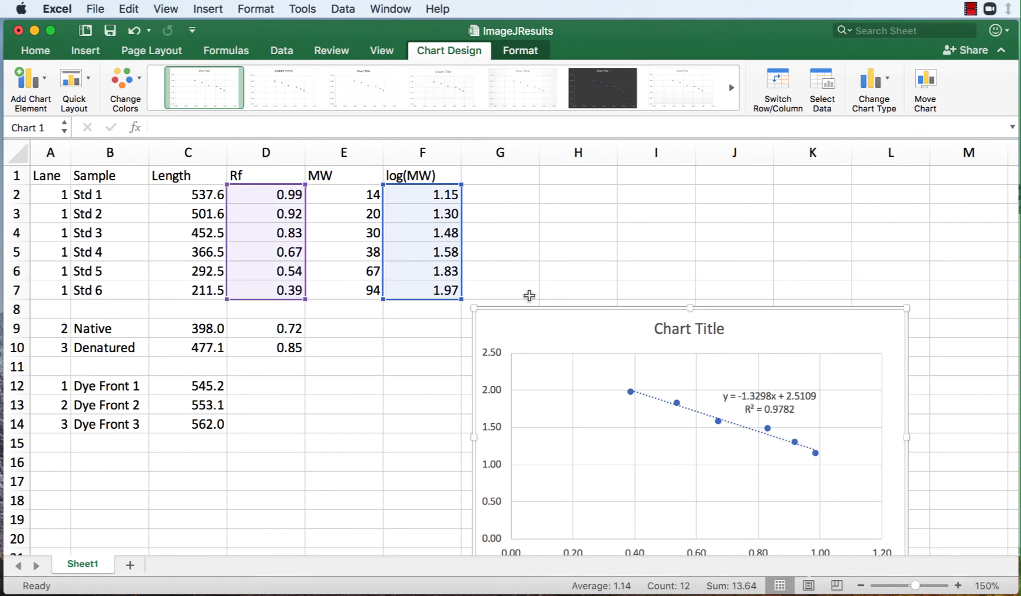
Type the labels SLOPE in H3 and INTERCEPT in H4
left_click(599, 273)
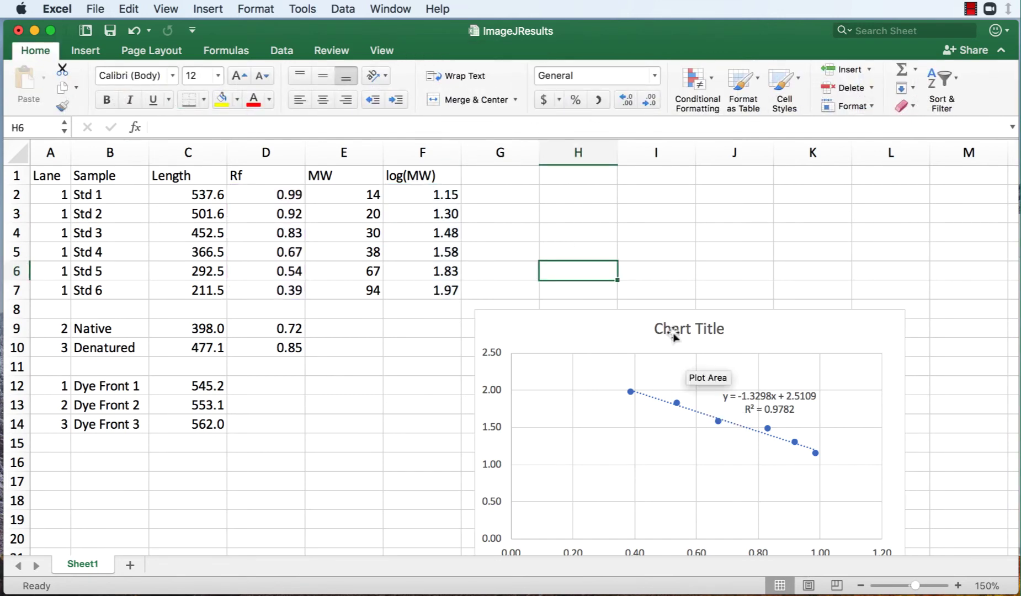
left_click(595, 231)
left_click(579, 214)
type("SL")
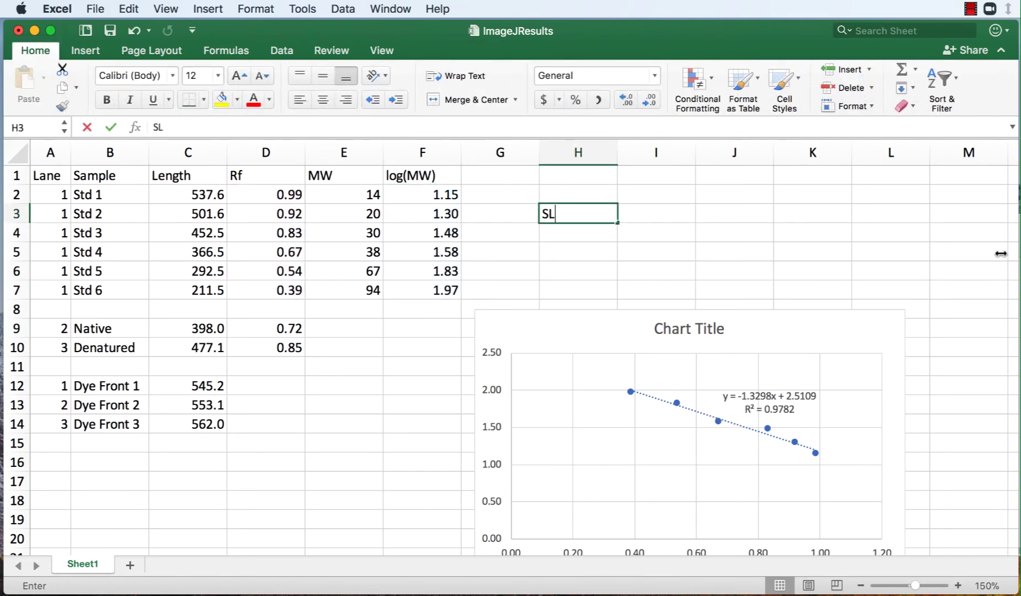
type("OPE")
key("Return")
type("IN")
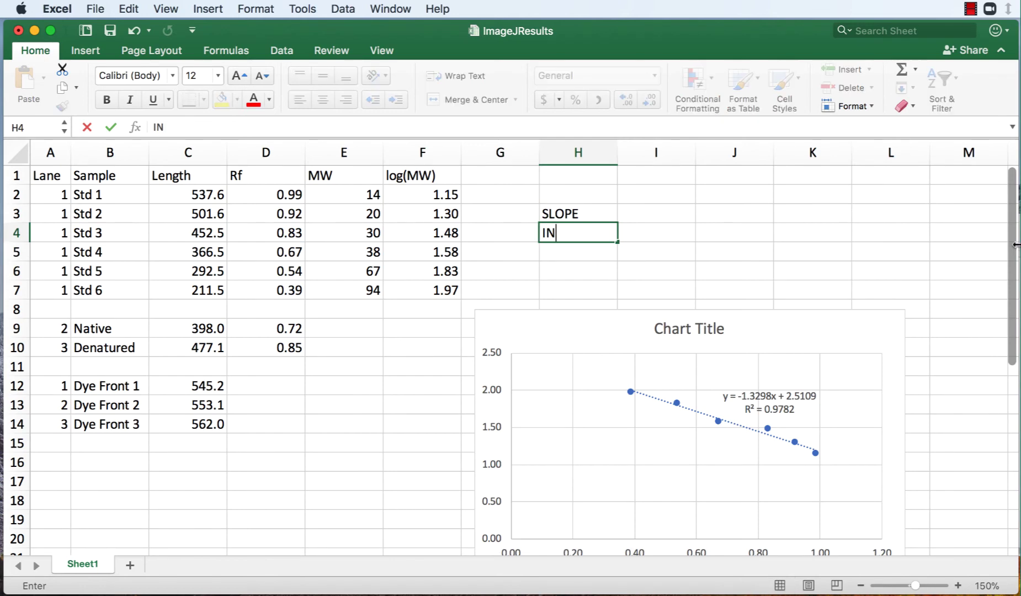
type("TERCEPT")
key("BackSpace")
type("PT")
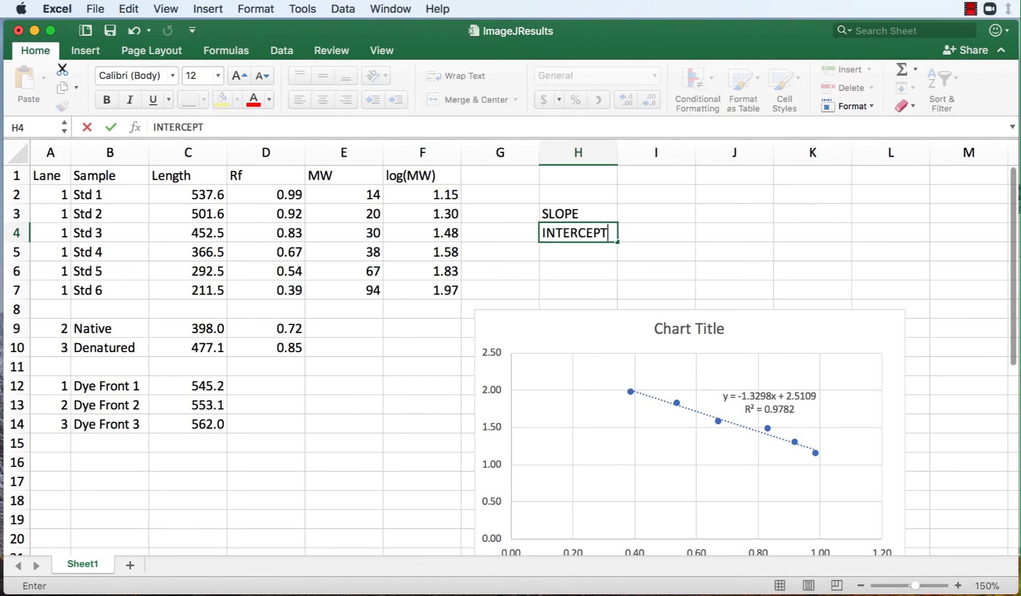
key("Return")
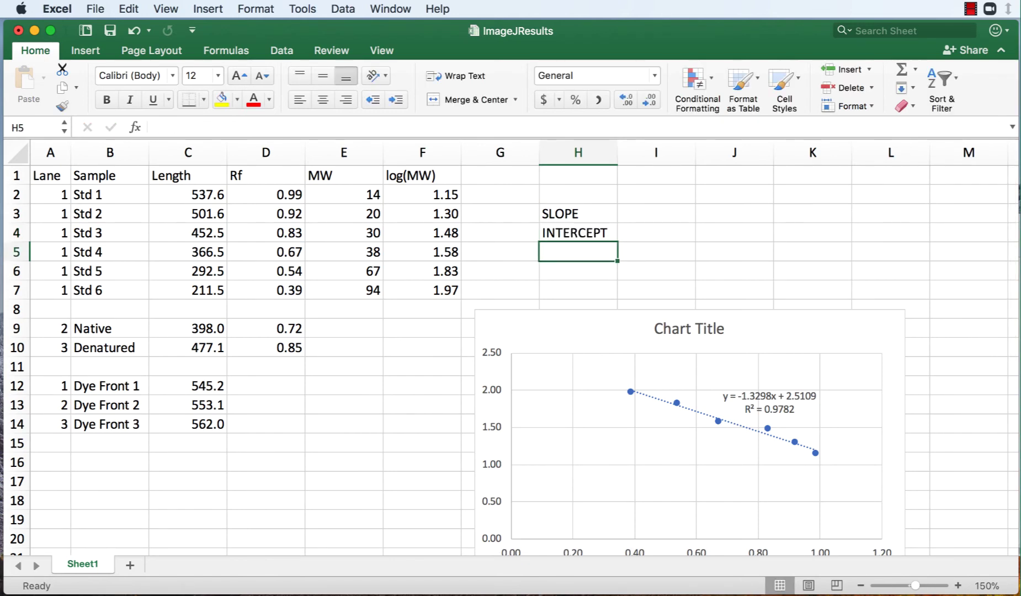
Enter -1.3298 in I3, then clear it to leave the cell empty
left_click(629, 214)
type("-1.")
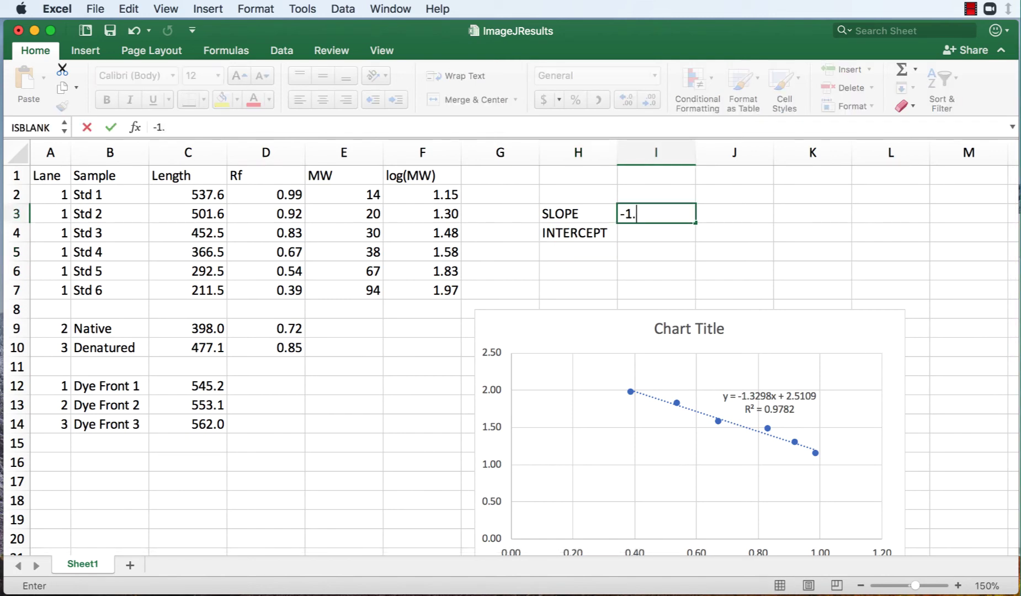
type("3298")
key("Return")
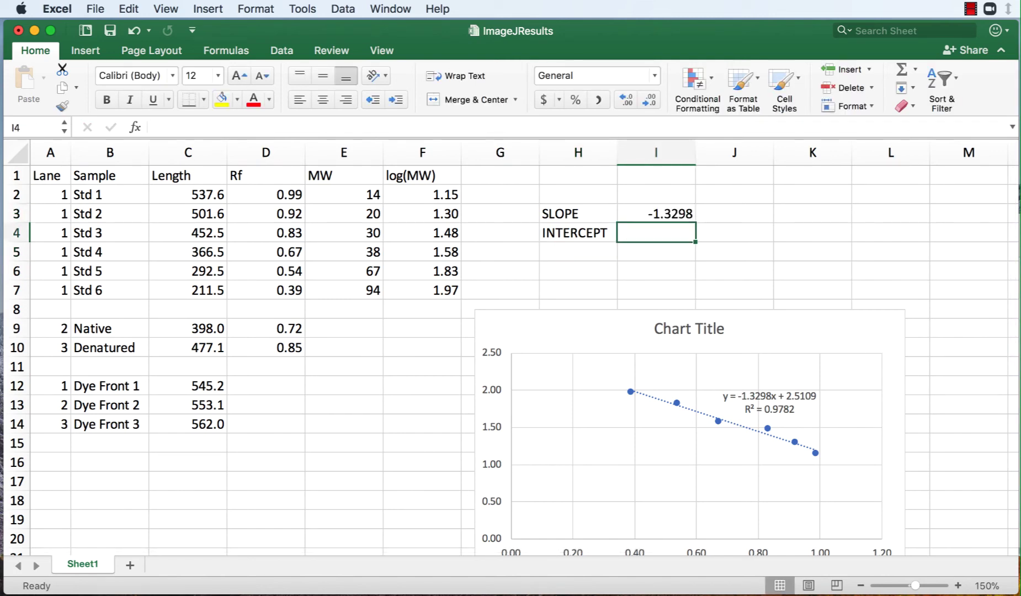
left_click(657, 213)
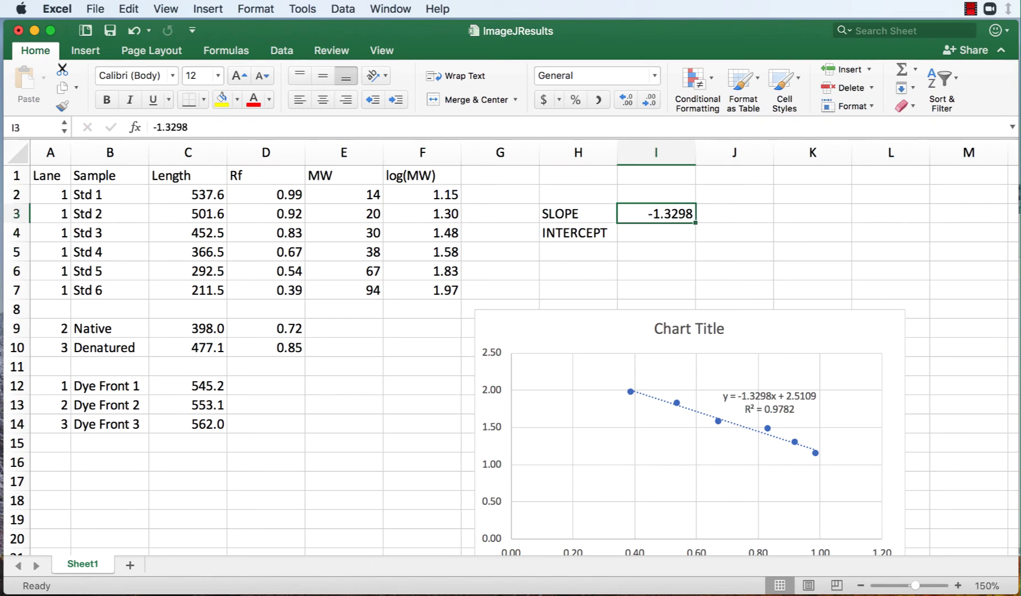
key("Delete")
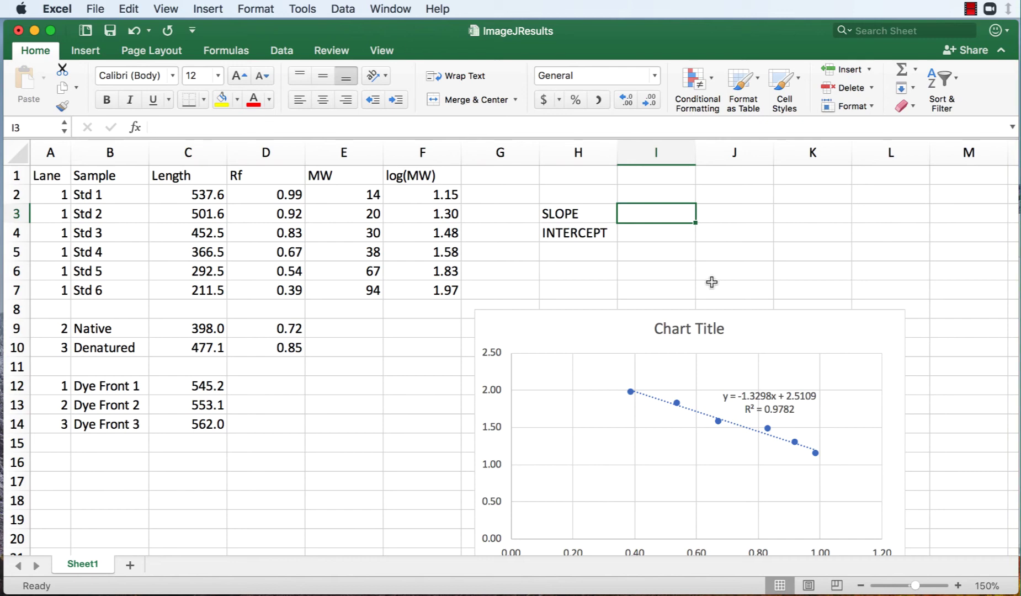
scroll(712, 282, "up", 1)
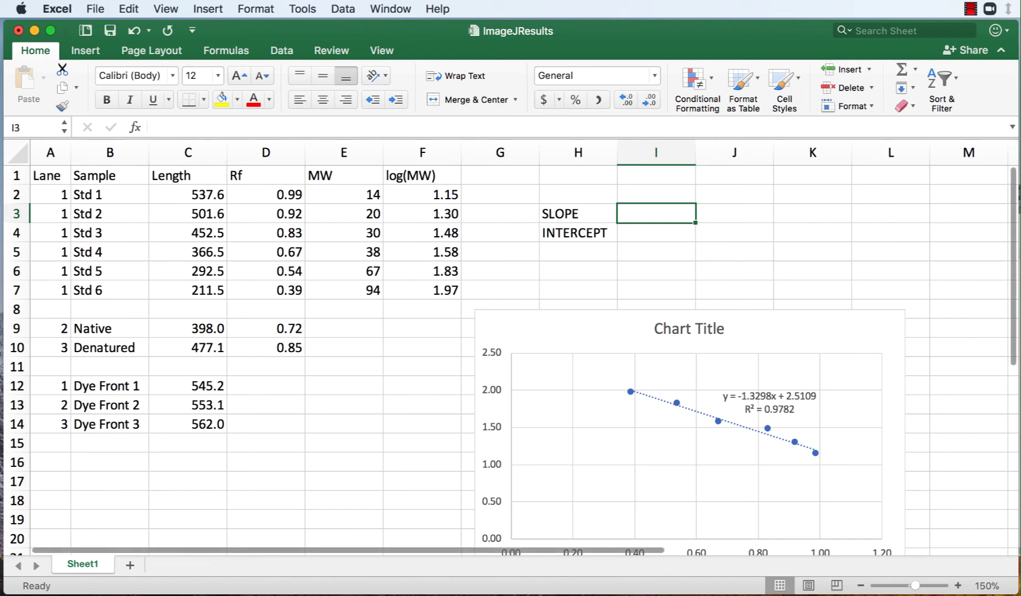
Enter =SLOPE(F2:F7,D2:D7) in I3, returning a slope of -1.3297848
type("=SLP")
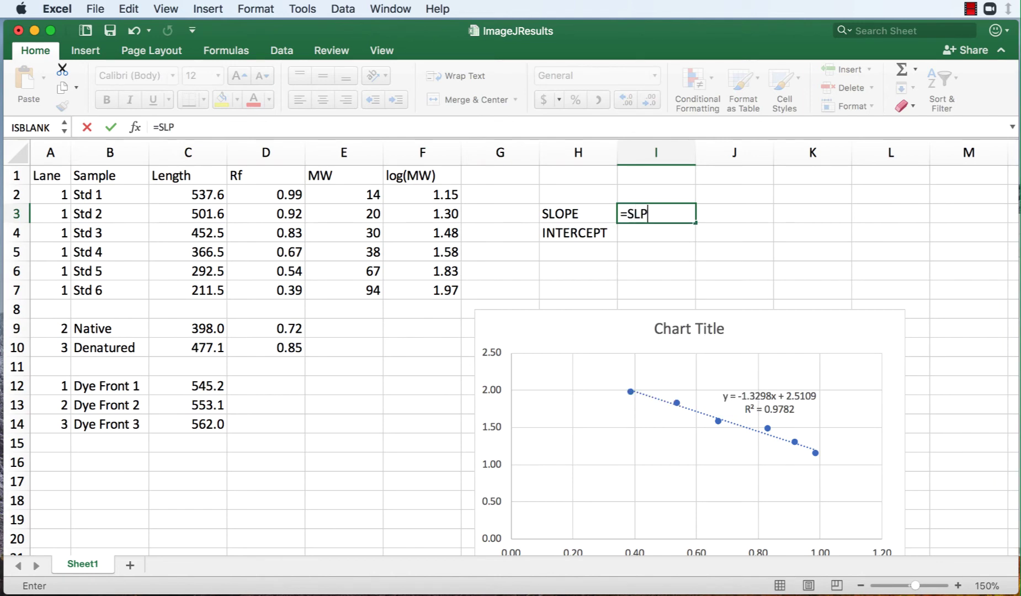
key("BackSpace")
type("OPE(")
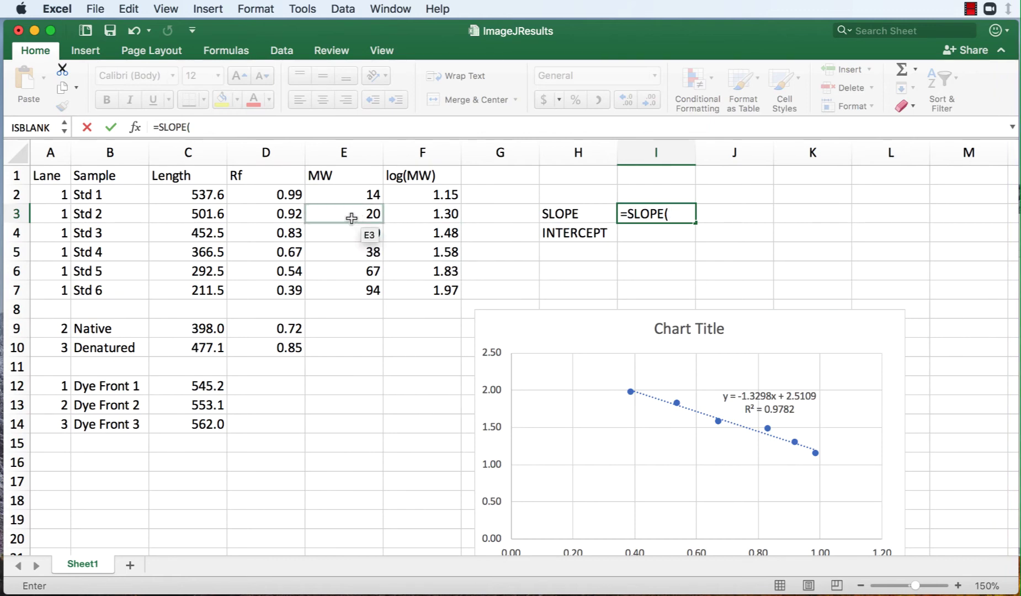
left_click(365, 195)
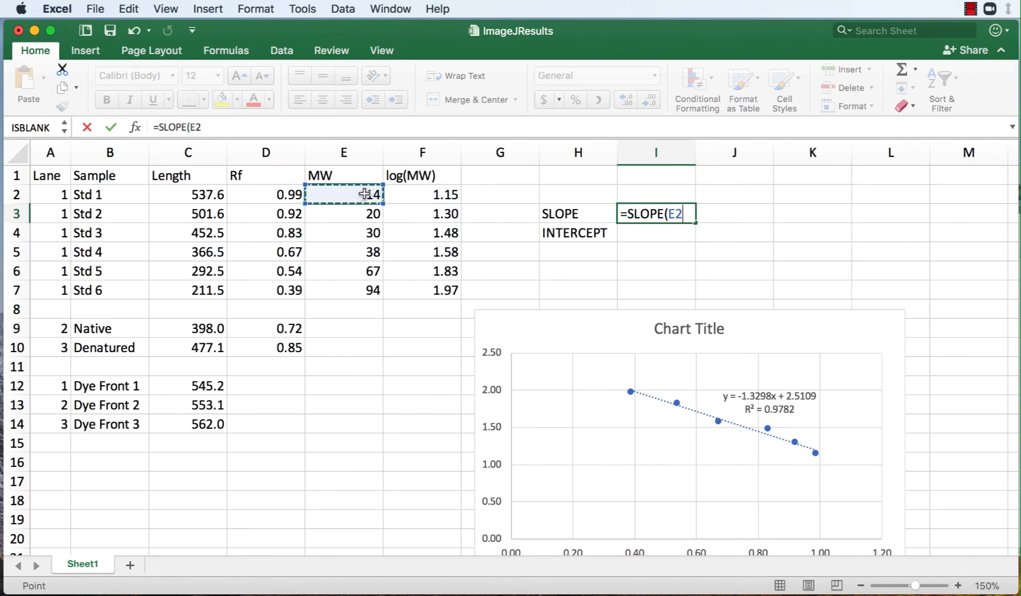
left_click_drag(441, 193, 429, 287)
type(",")
left_click_drag(280, 195, 288, 288)
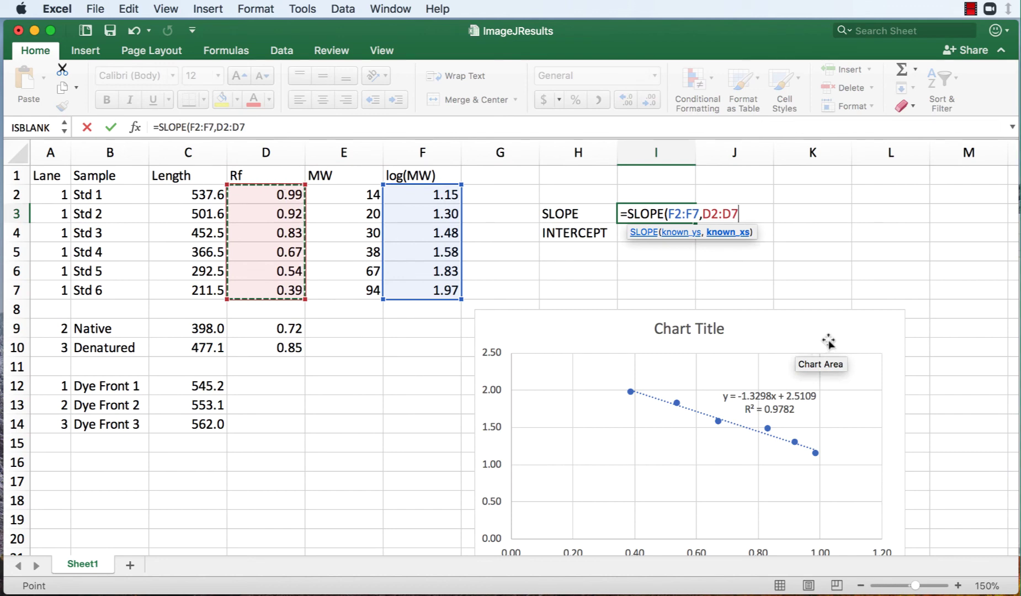
type(")")
key("Return")
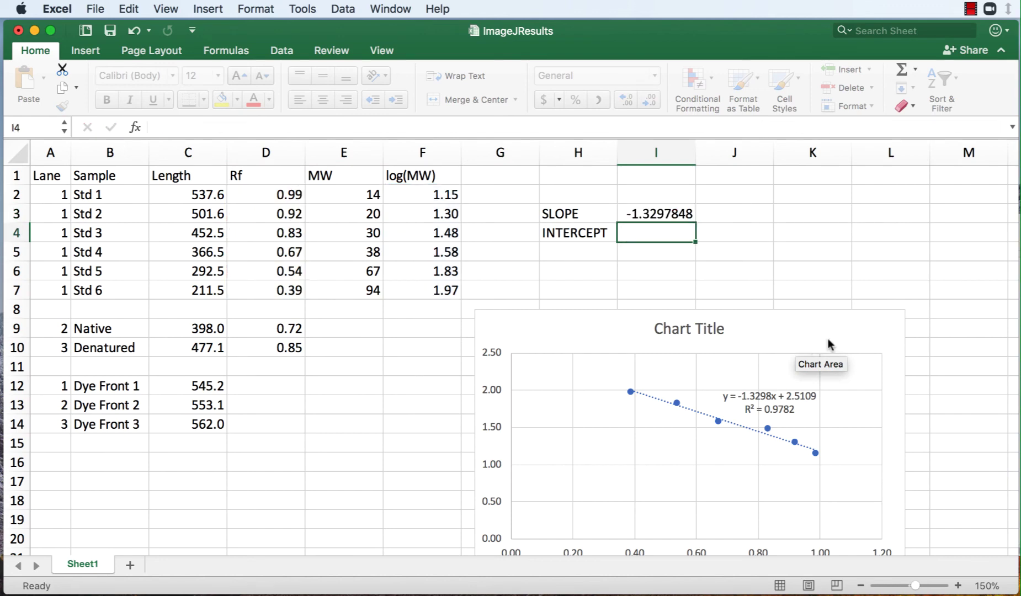
Enter =INTERCEPT(F2:F7,D2:D7) in I4, returning 2.51086607, and select both results
type("=I")
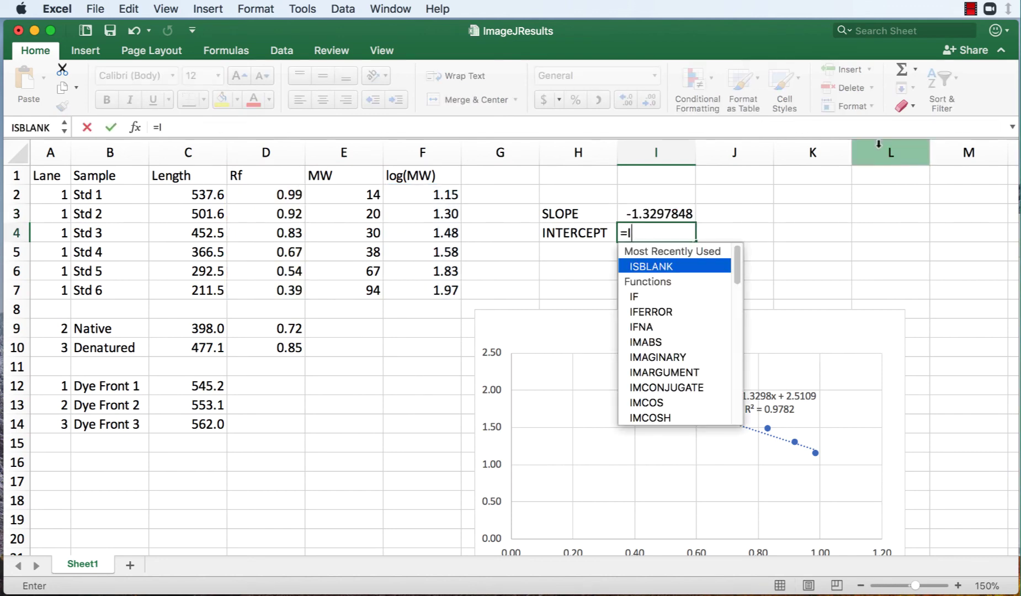
type("NTERCEPT(")
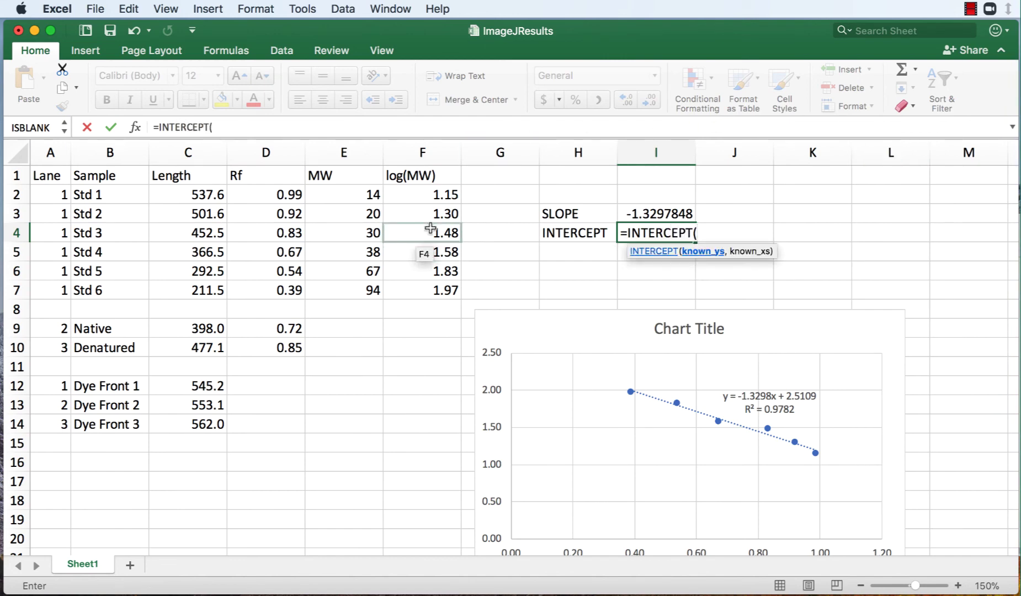
left_click(424, 193)
left_click_drag(425, 194, 440, 288)
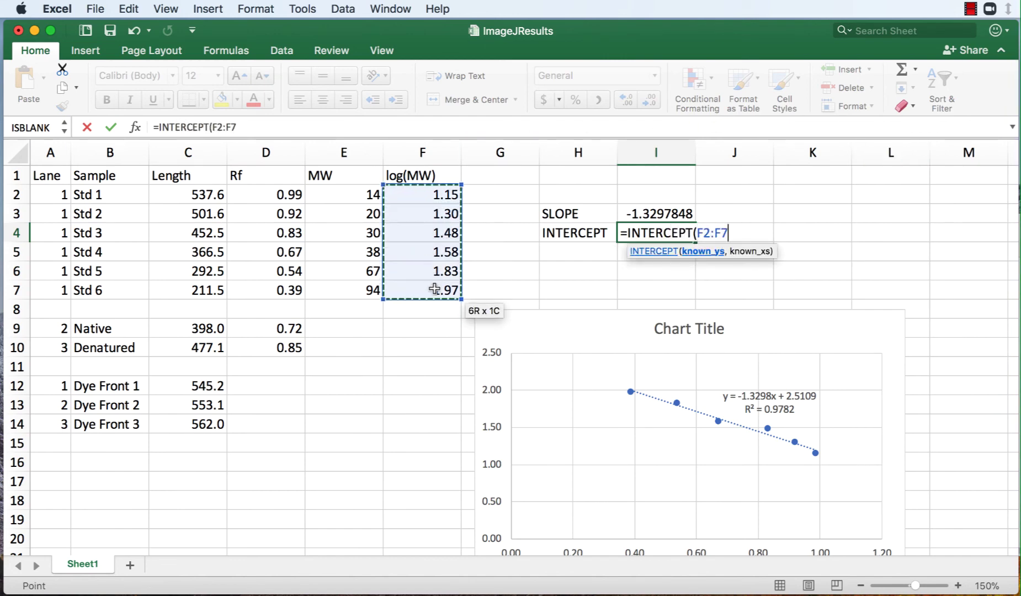
type(",")
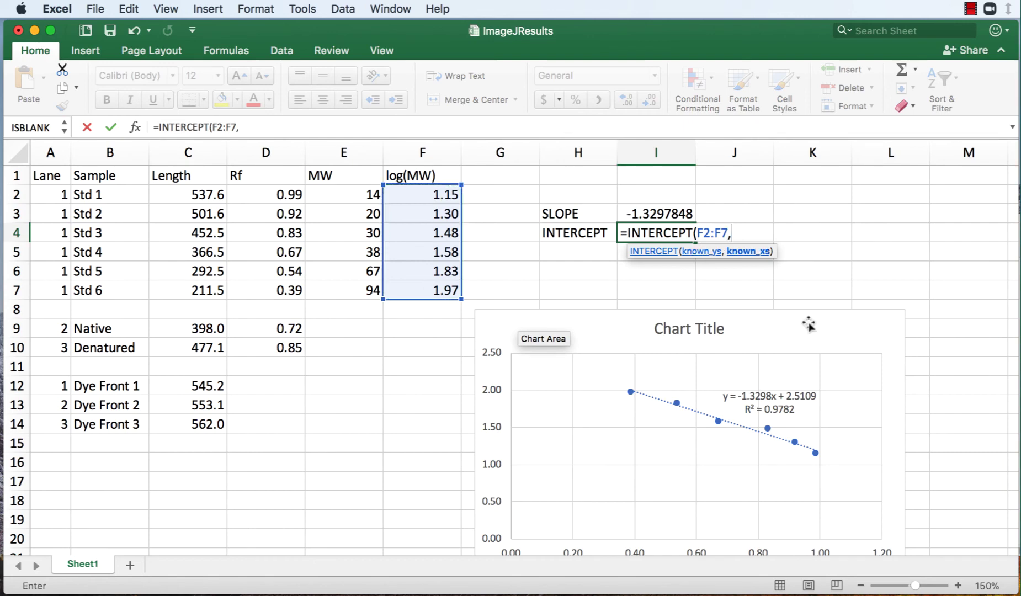
left_click_drag(293, 197, 294, 291)
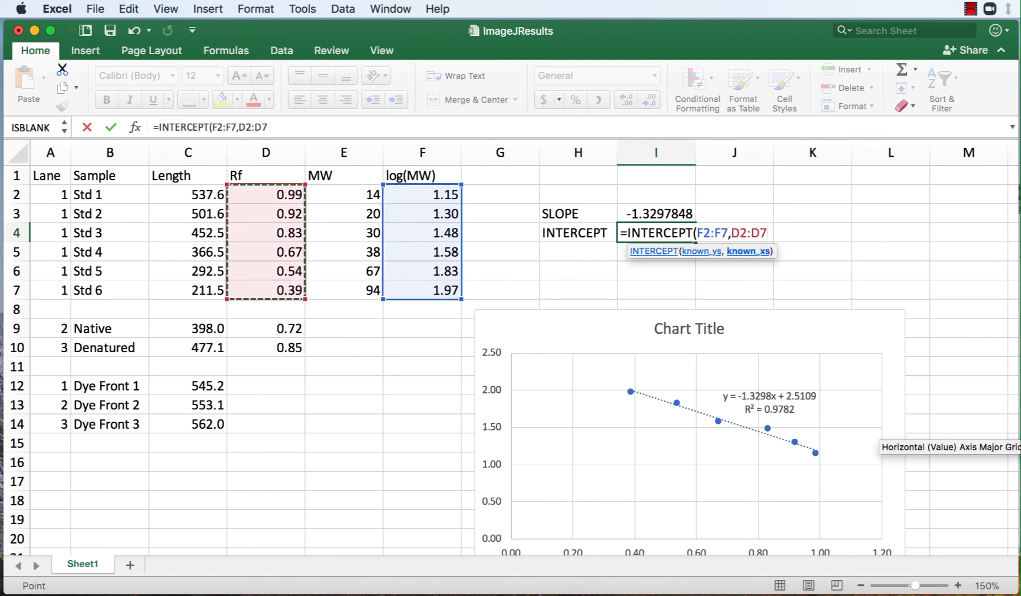
type(")")
key("Return")
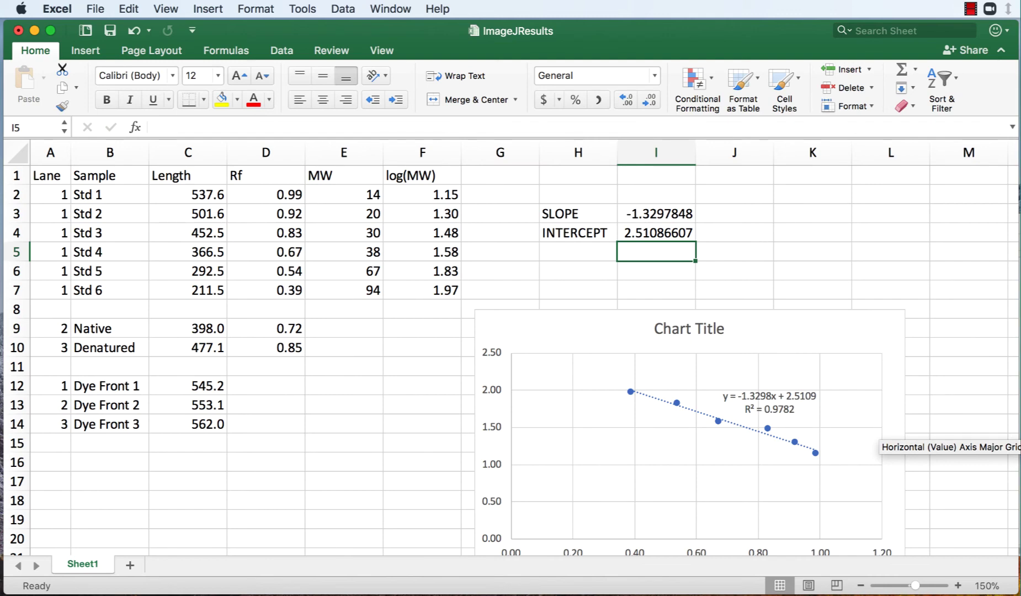
left_click_drag(684, 216, 688, 234)
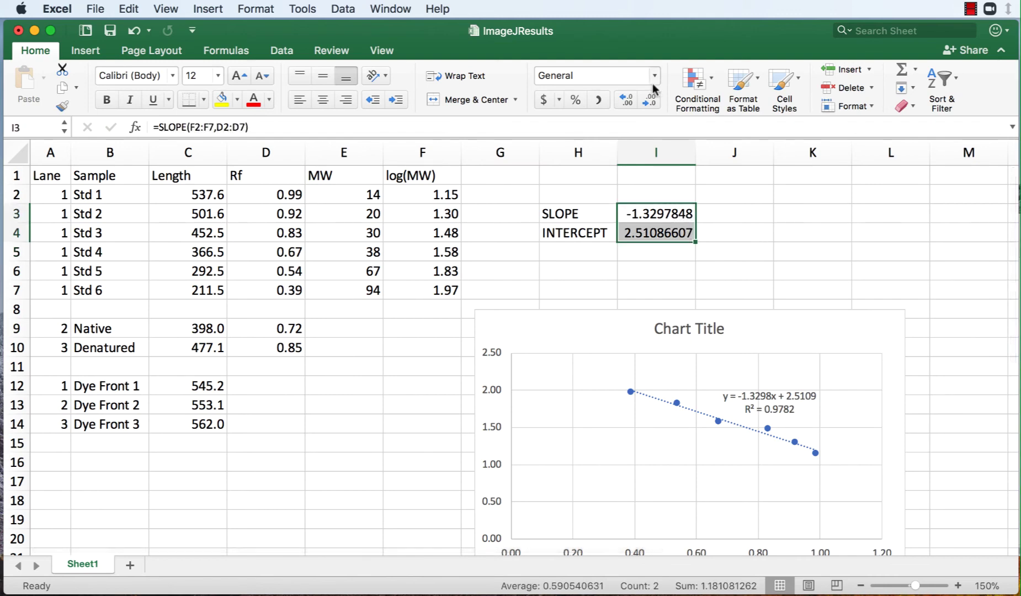
Show slope and intercept to four decimals (-1.3298, 2.5109) and recheck I4's formula
left_click(651, 99)
left_click(651, 99)
left_click(651, 100)
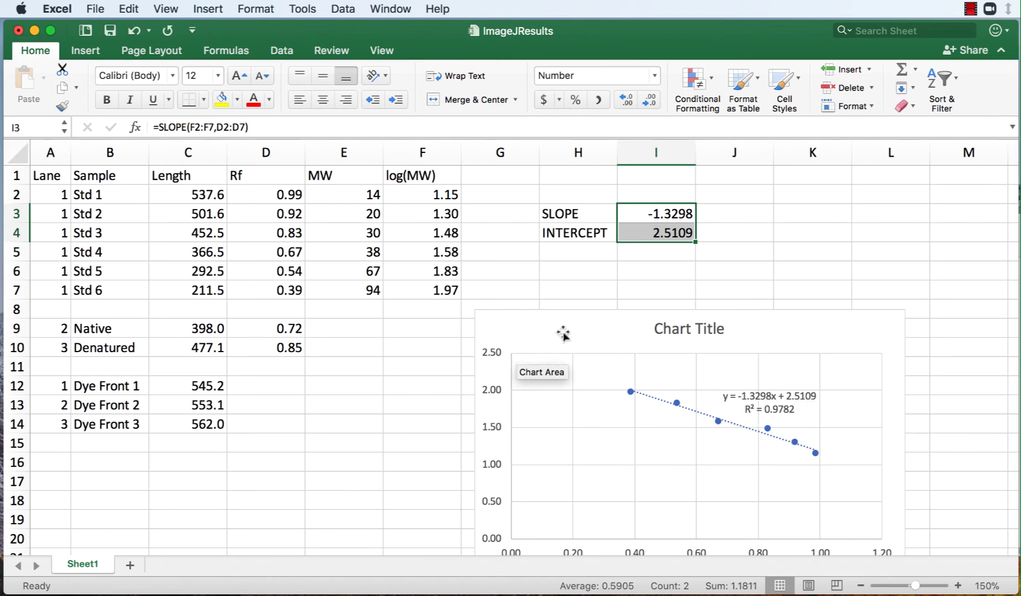
left_click(691, 252)
left_click(687, 239)
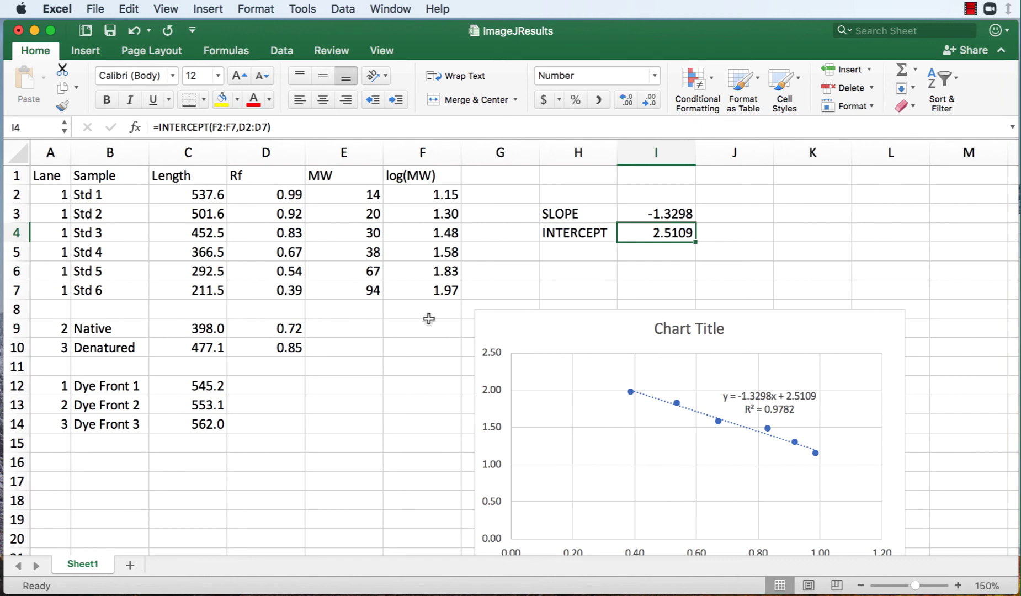
left_click(331, 327)
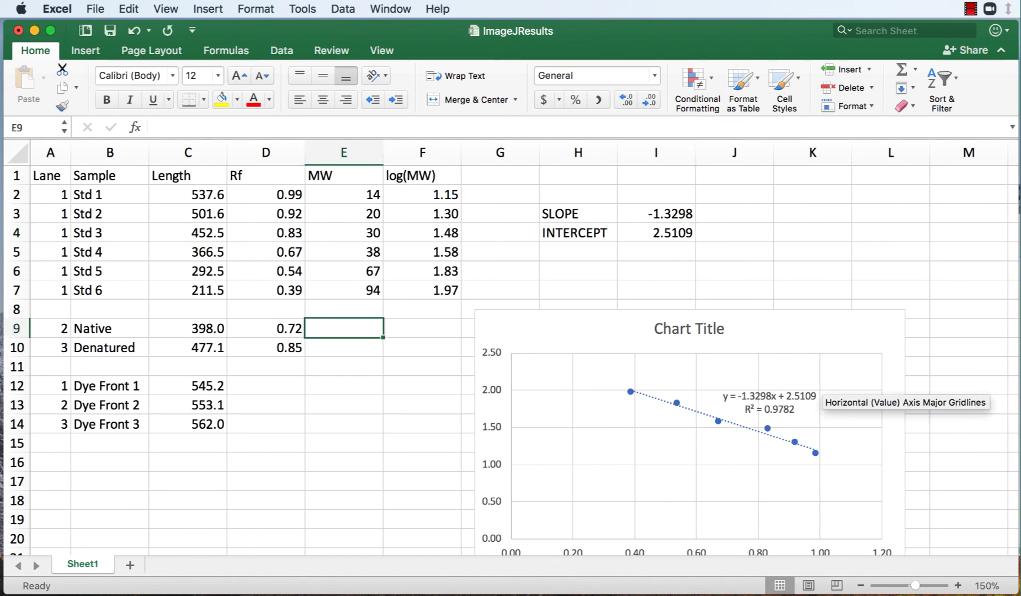
Enter =10^($I$3*D9+$I$4) in E9, giving 35.8030527, and fill it down to E10
type("=")
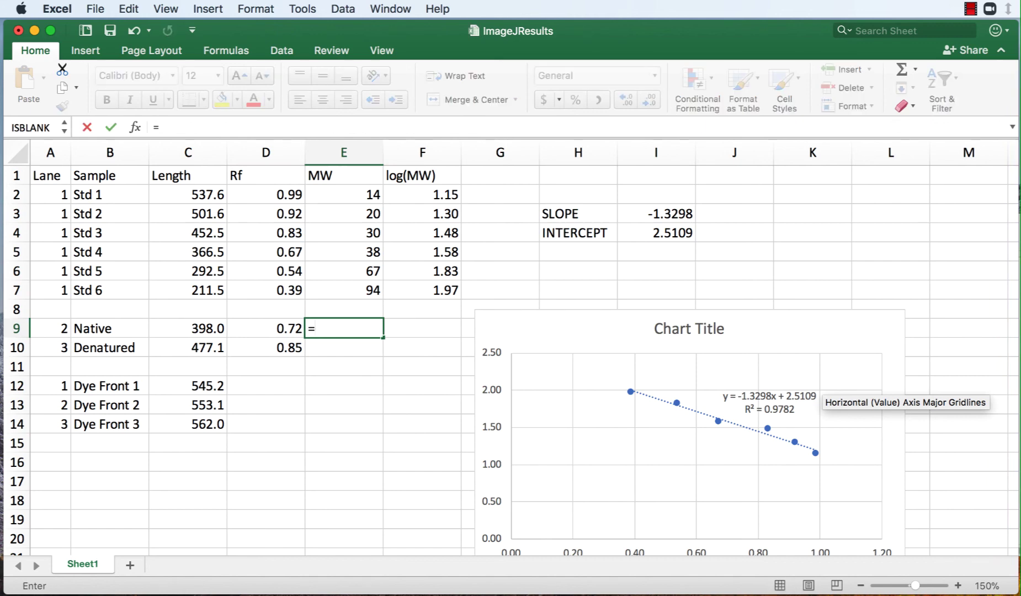
type("10")
type("^(")
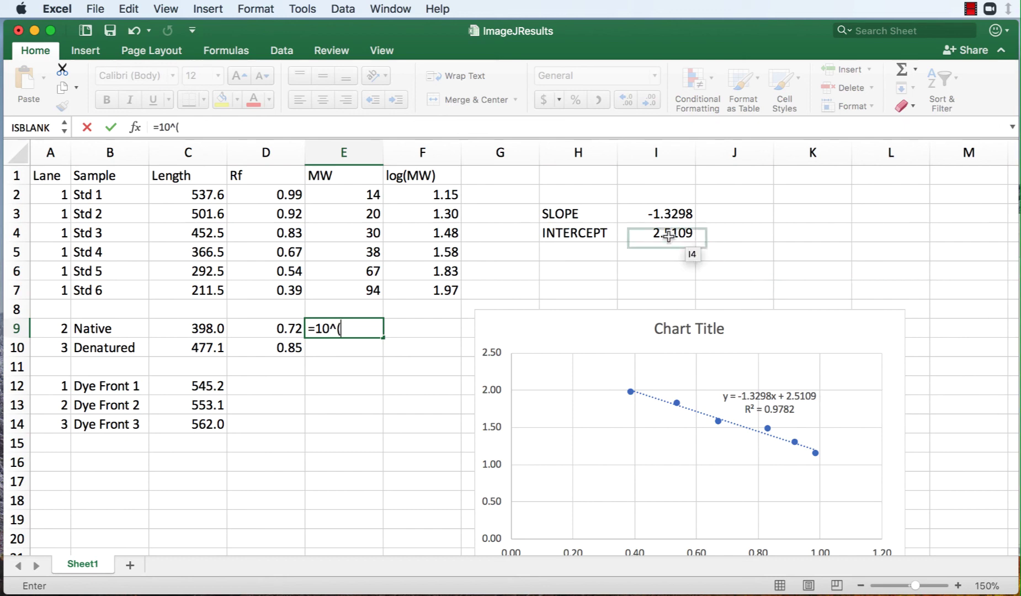
left_click(657, 214)
key("F4")
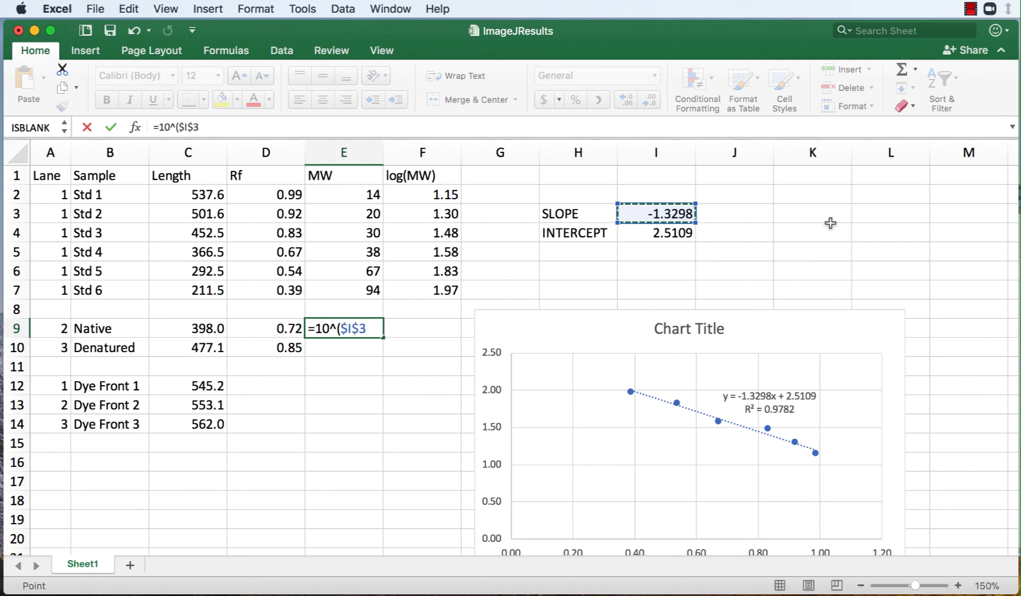
type("*")
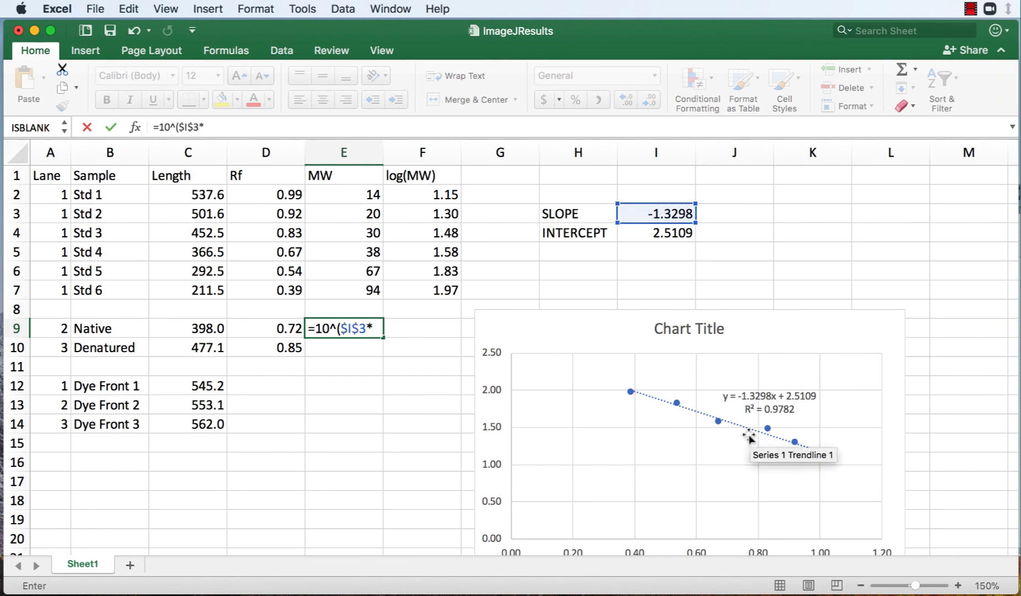
left_click(279, 330)
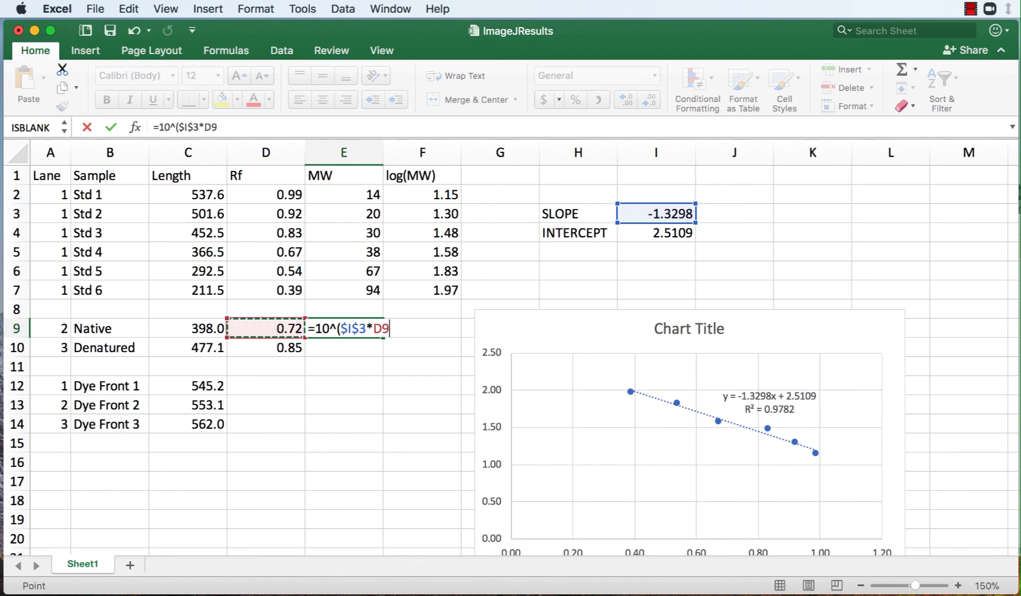
type("+")
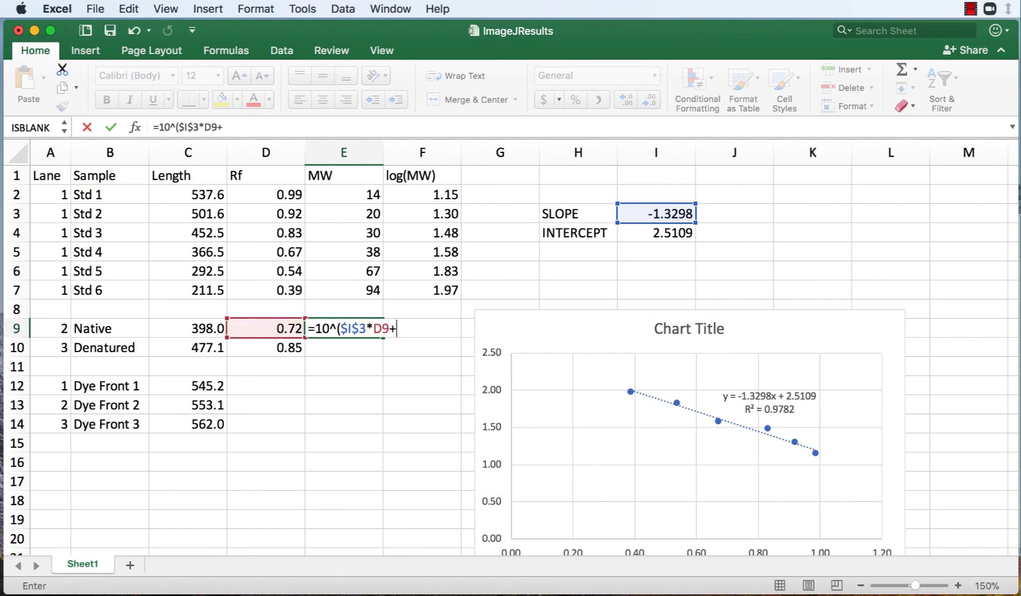
left_click(691, 239)
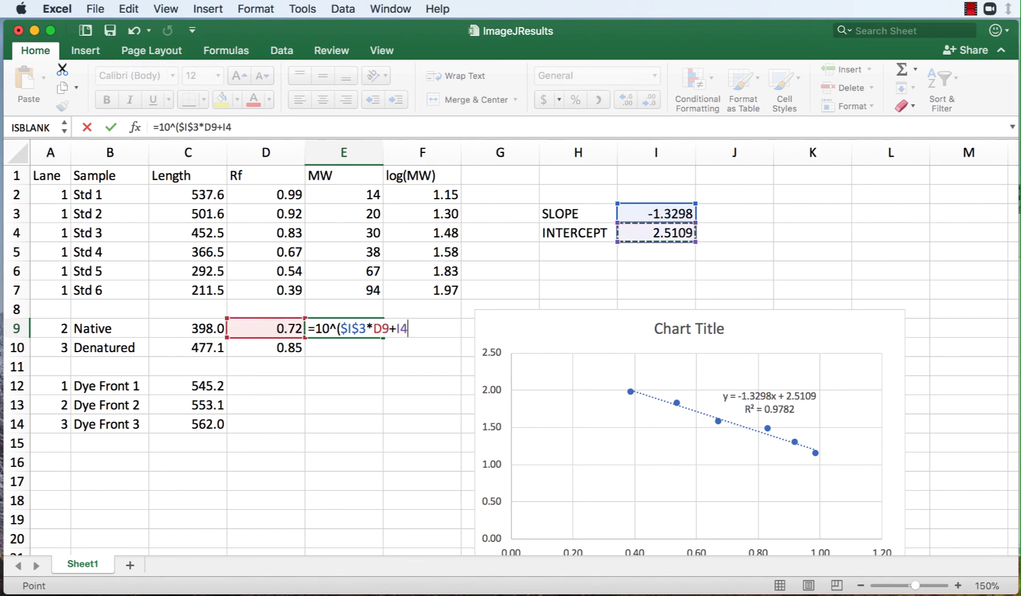
key("super+t")
type(")")
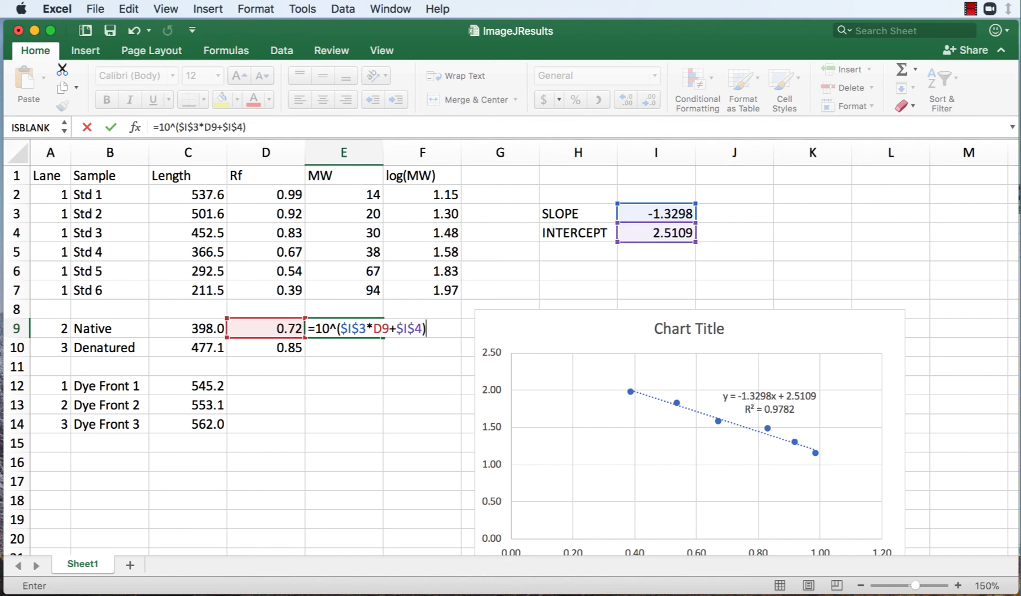
key("Return")
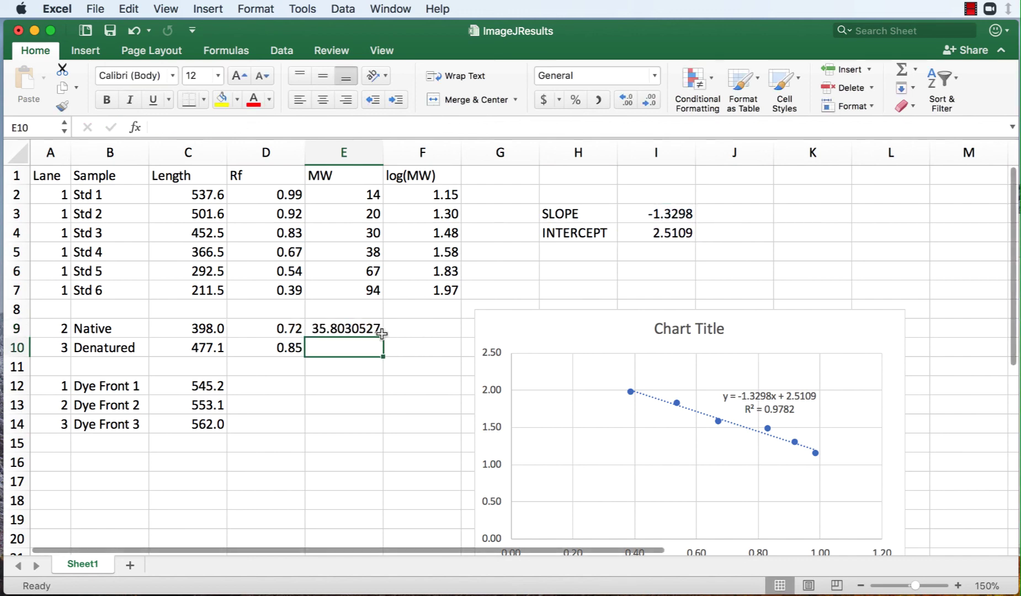
left_click(381, 332)
left_click_drag(385, 336, 383, 356)
Verify E10's formula, then display E9:E10 to one decimal as 35.8 and 24.1
double_click(363, 351)
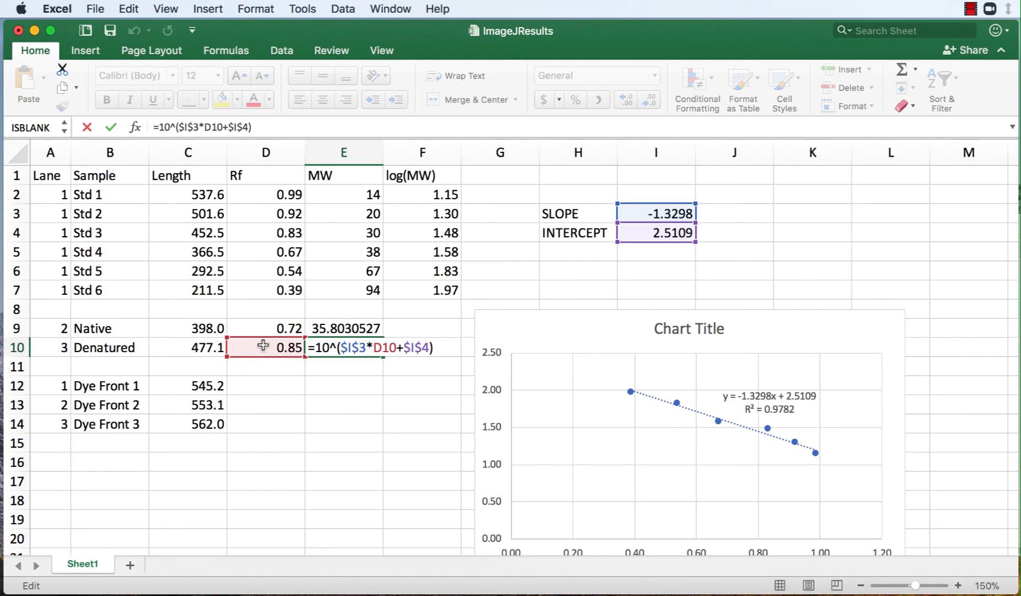
key("Return")
left_click_drag(321, 354, 326, 330)
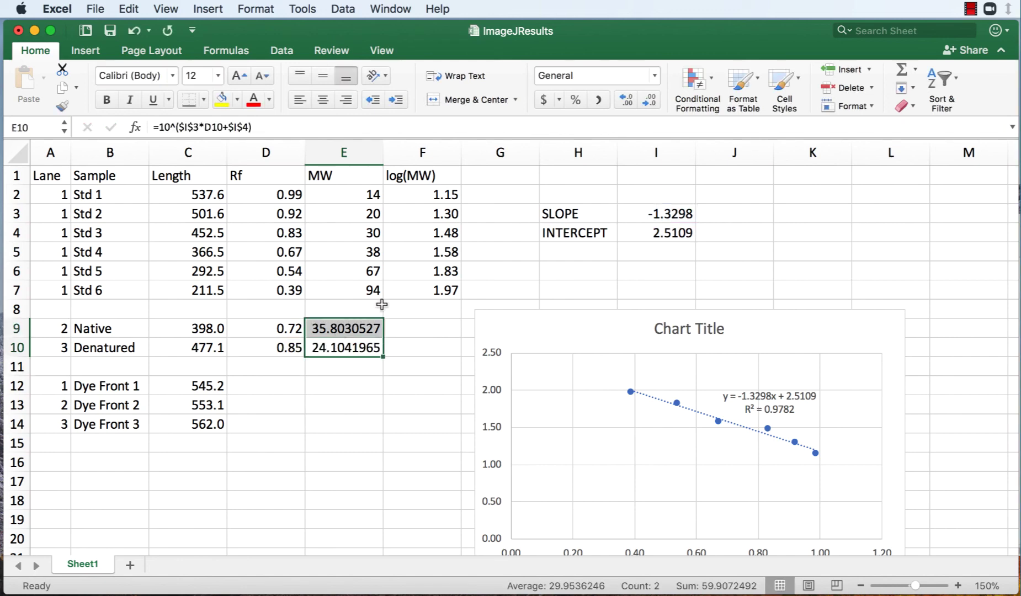
left_click(650, 99)
left_click(650, 98)
left_click(650, 99)
left_click(650, 99)
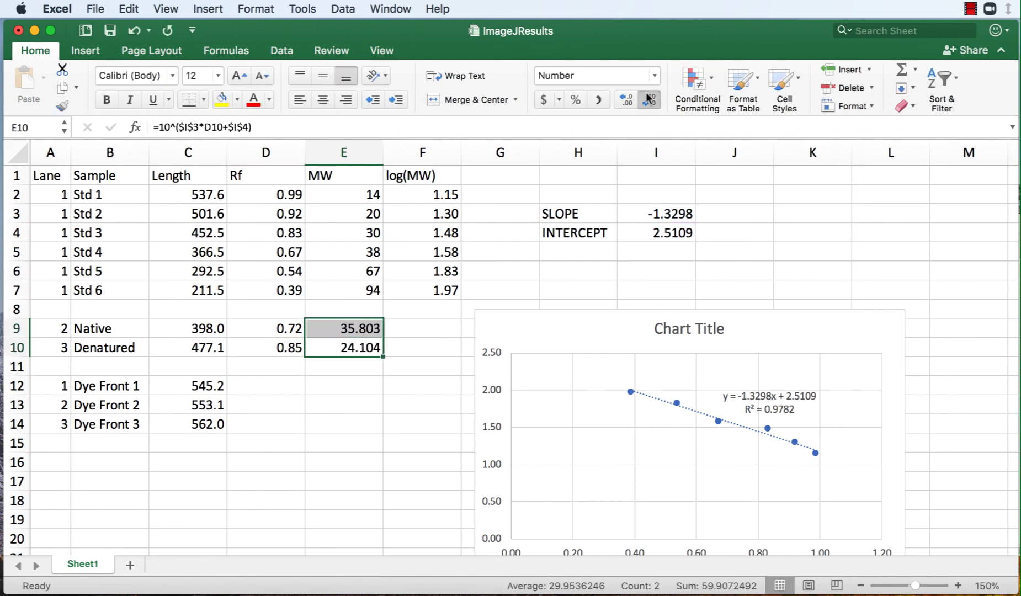
left_click(651, 100)
left_click(652, 100)
left_click(383, 407)
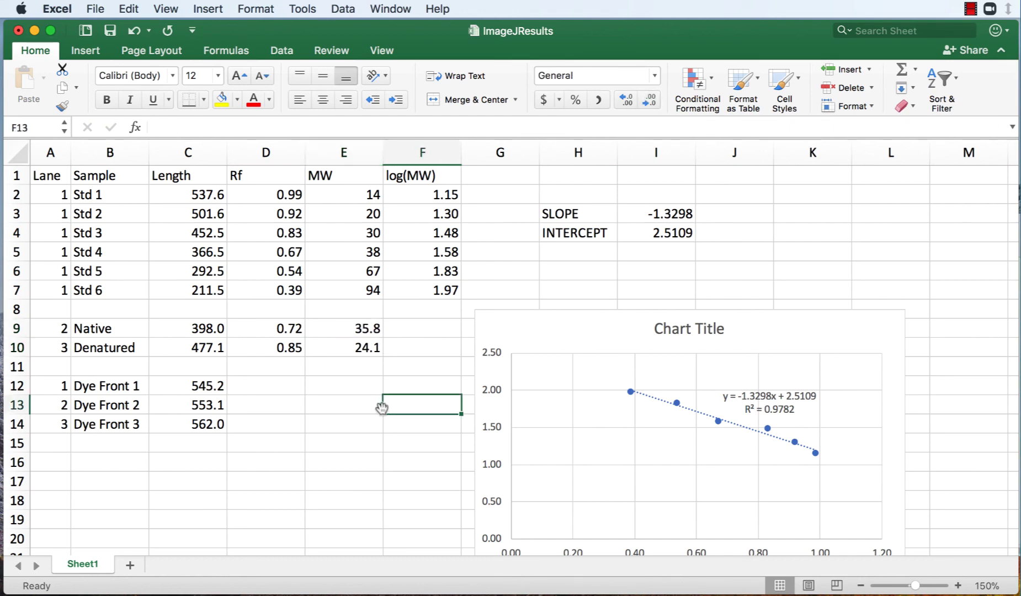